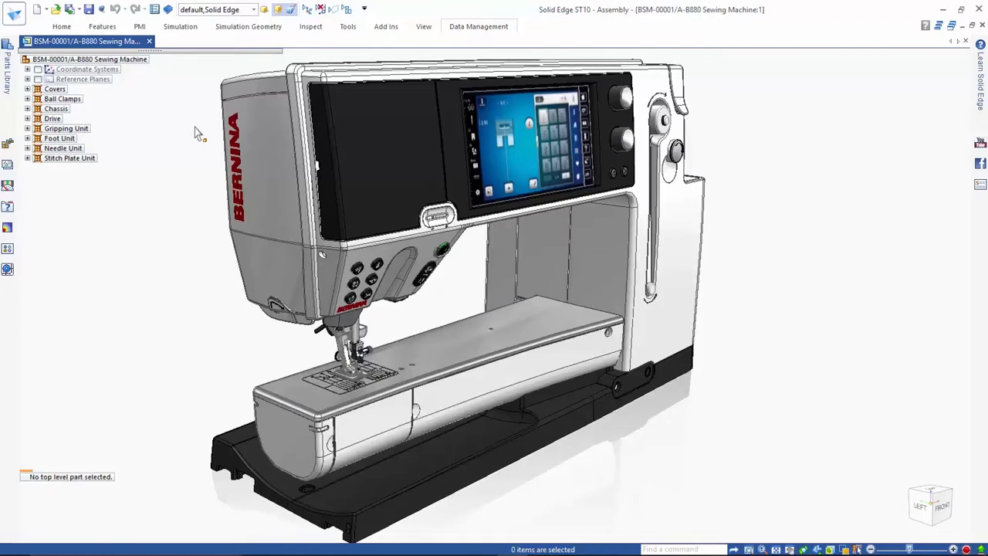
Apply the 04-Drive Clamps display configuration to the sewing machine assembly
left_click(291, 10)
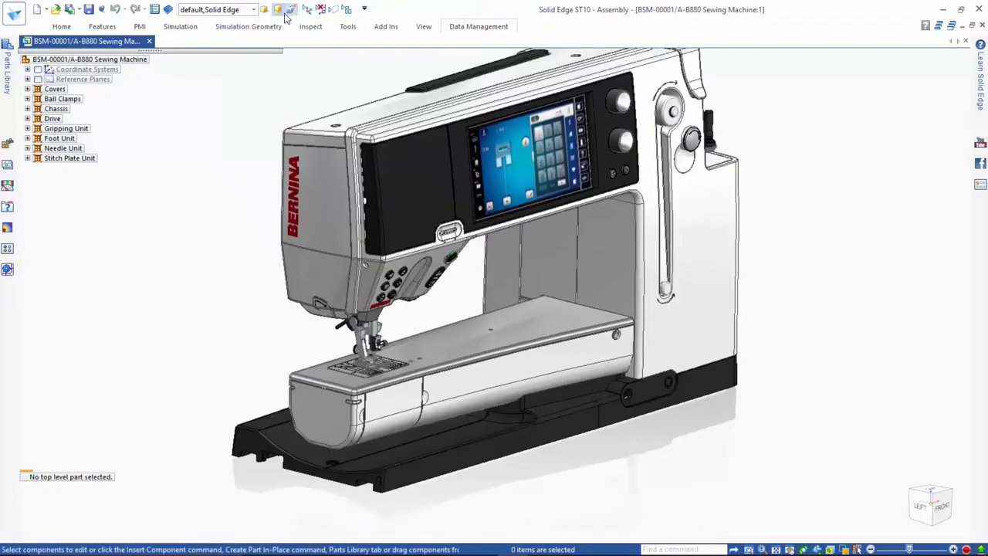
left_click(254, 9)
left_click(239, 68)
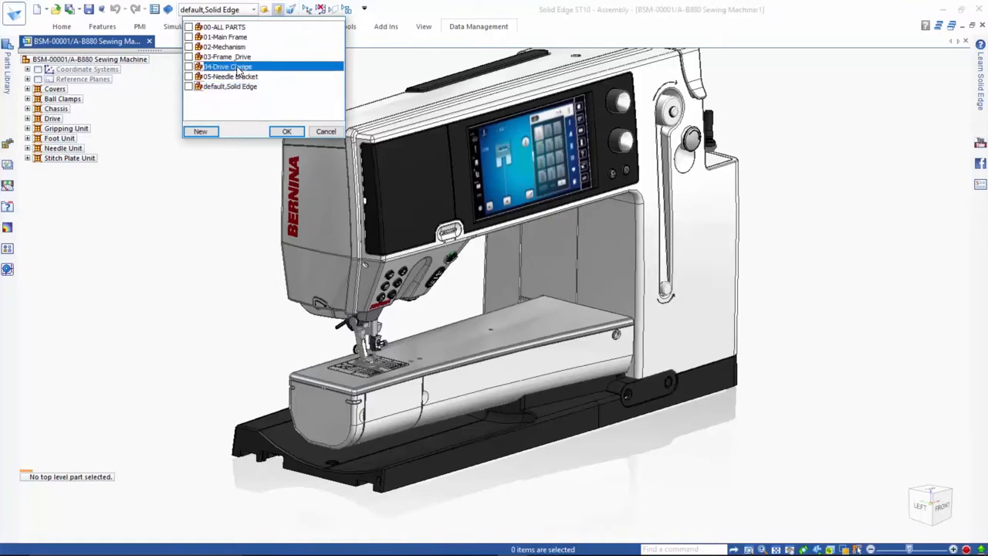
left_click(286, 131)
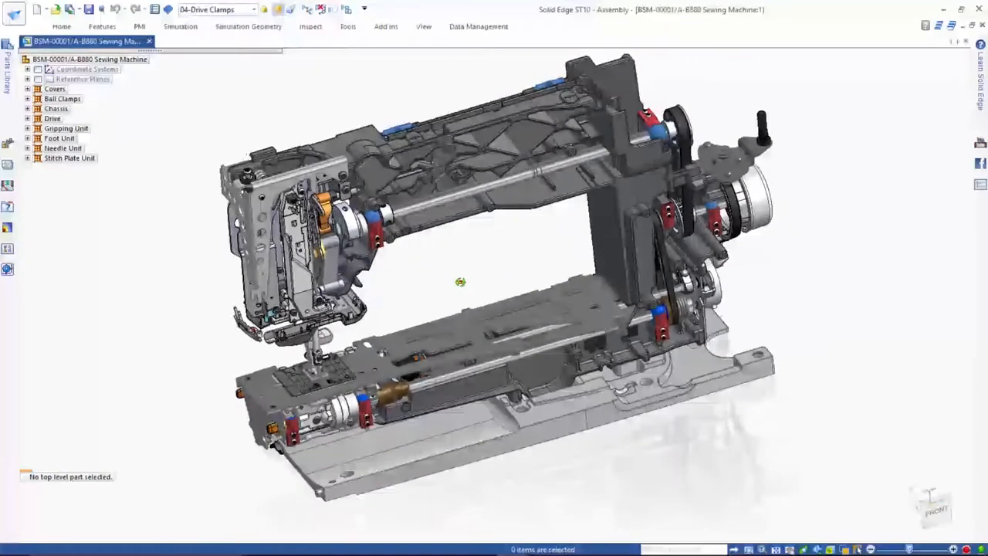
Start replacing parts with newer revisions, isolate the candidate parts, and apply the lock filter to them
left_click(468, 29)
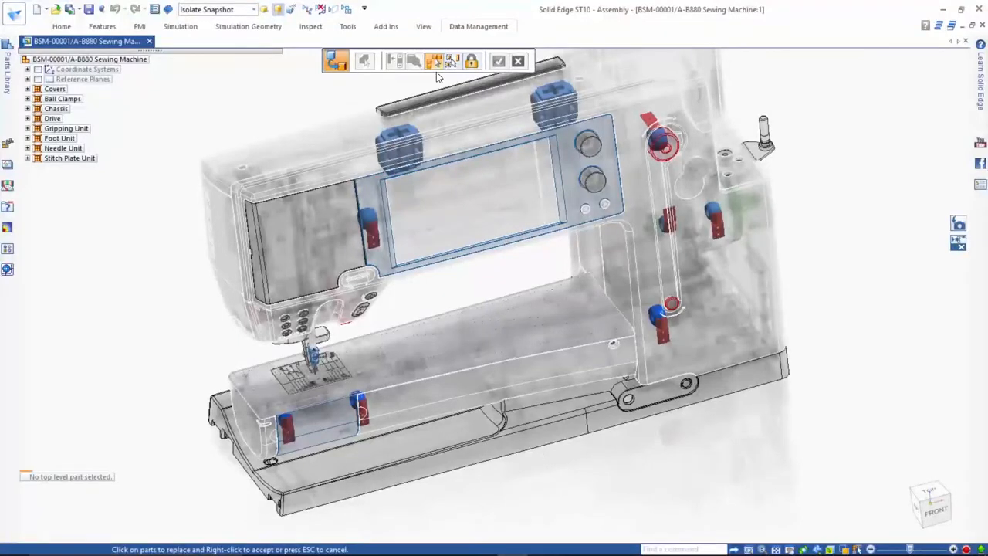
left_click(434, 64)
middle_click_drag(495, 337, 503, 307)
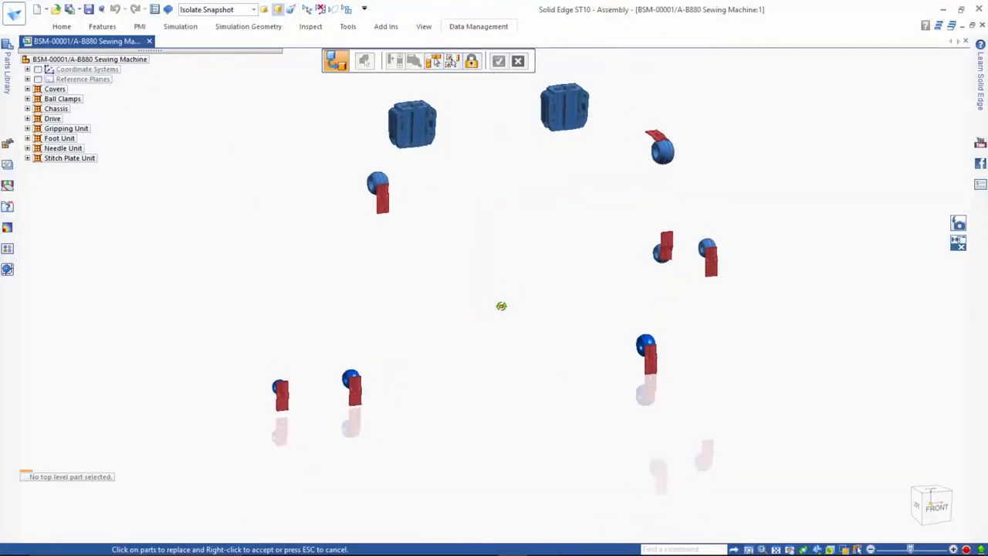
left_click(473, 62)
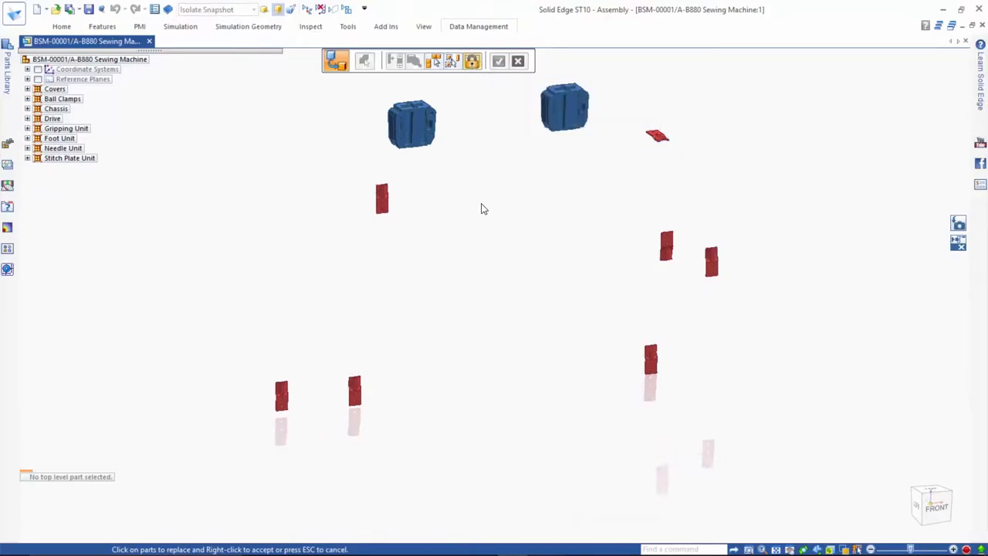
Replace all seven red BSM-50005 clamping claws with their newer revision B
left_click(940, 515)
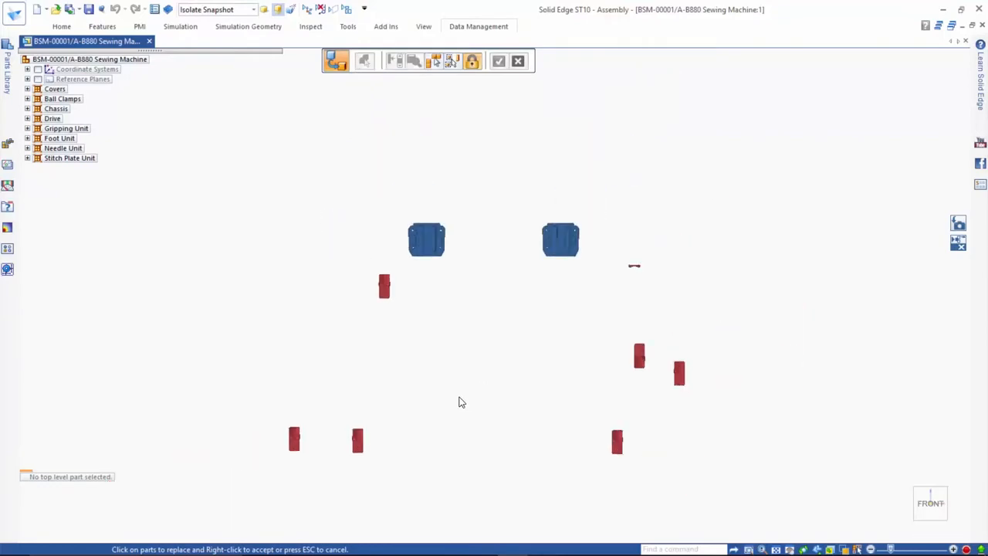
left_click_drag(258, 484, 736, 257)
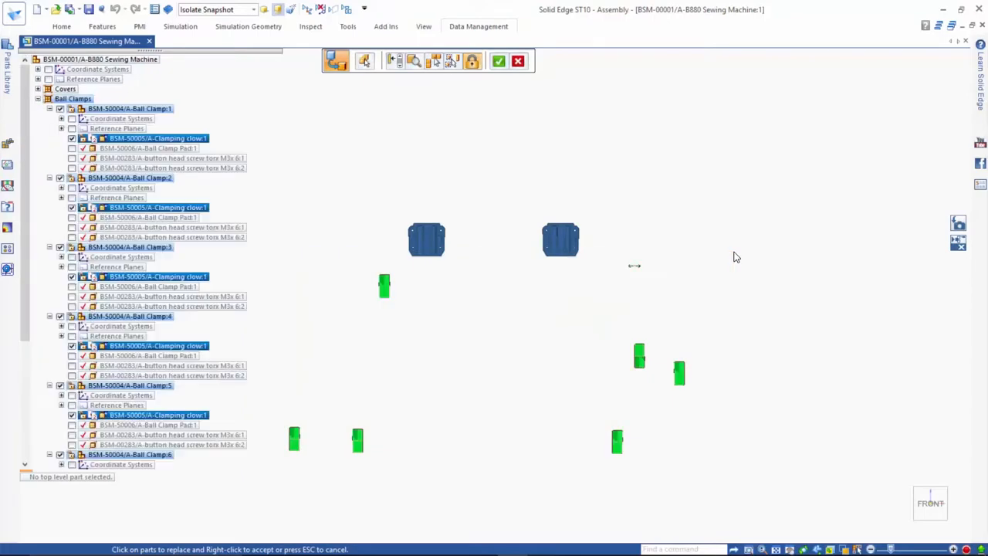
middle_click_drag(552, 320, 562, 363)
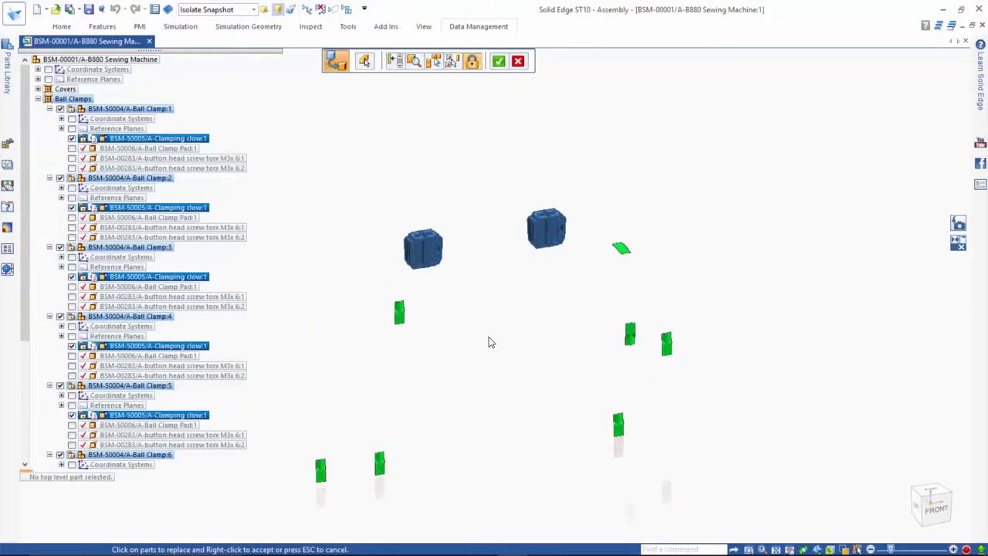
right_click(412, 340)
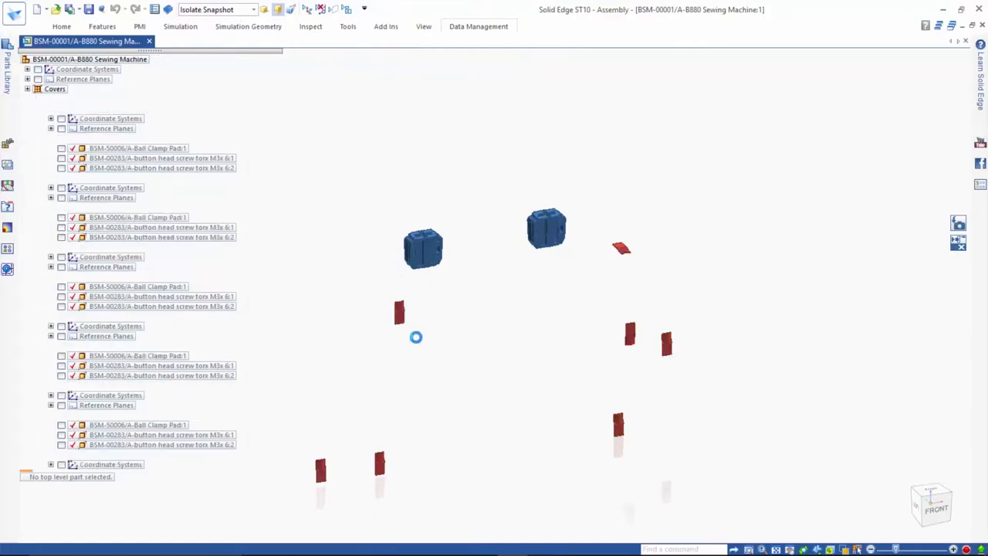
Create revision B of the BSM-50004 Ball Clamp assembly and its drawing, replacing every ball clamp occurrence with it
scroll(409, 339, "up", 6)
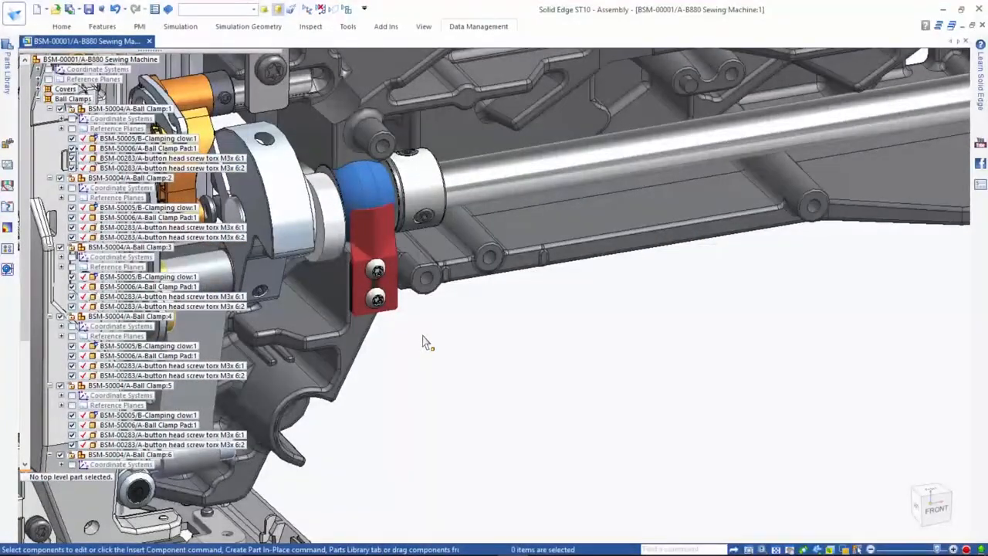
middle_click_drag(426, 343, 570, 337, "shift")
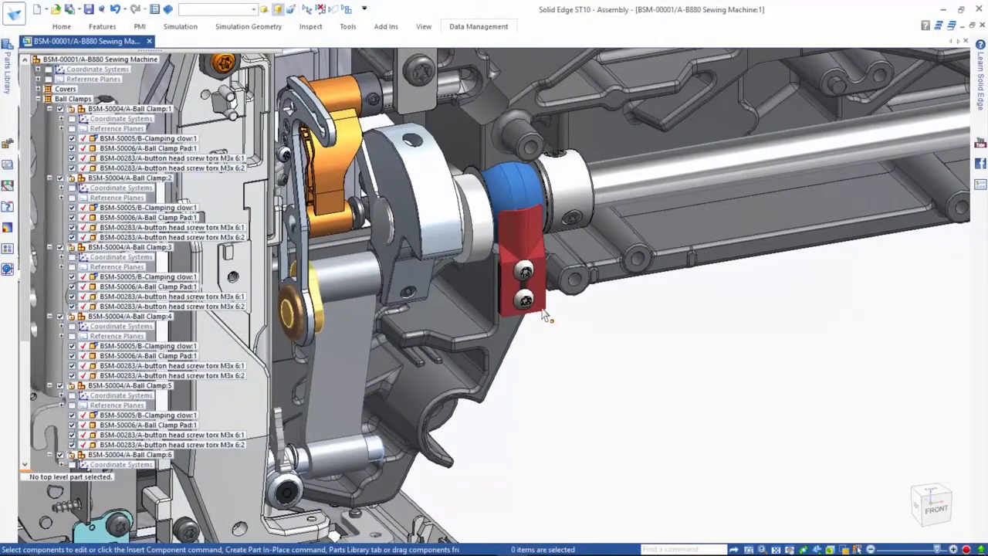
left_click(543, 313)
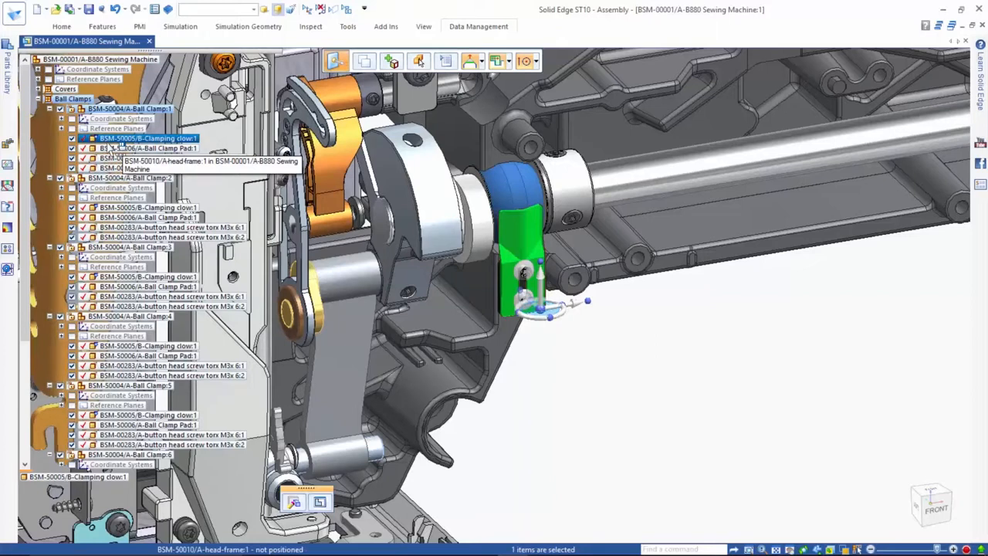
left_click(580, 348)
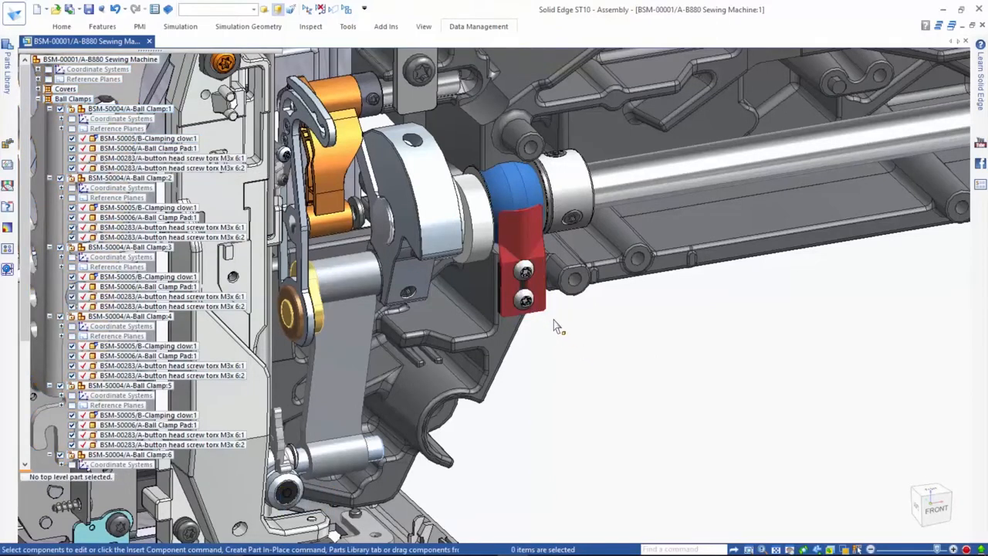
right_click(546, 317)
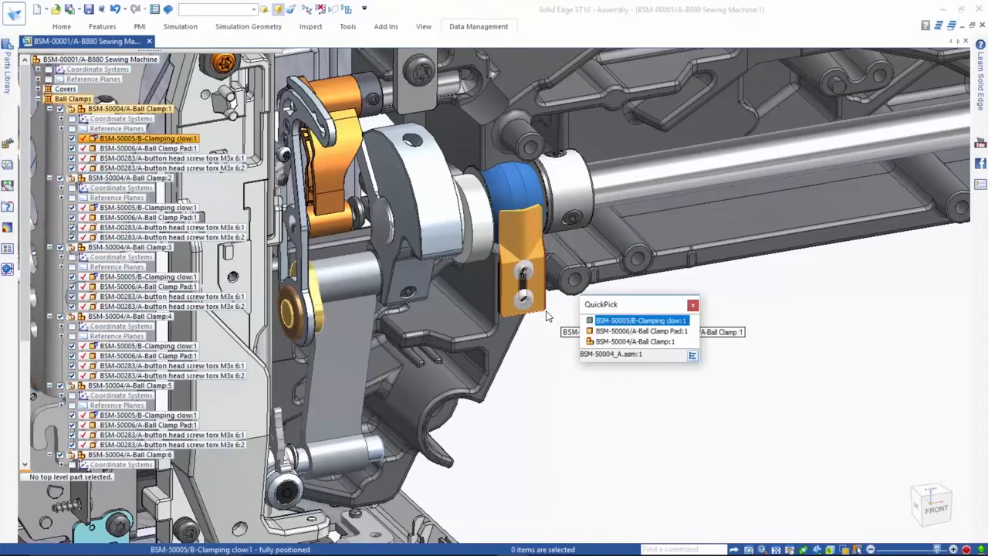
left_click(607, 344)
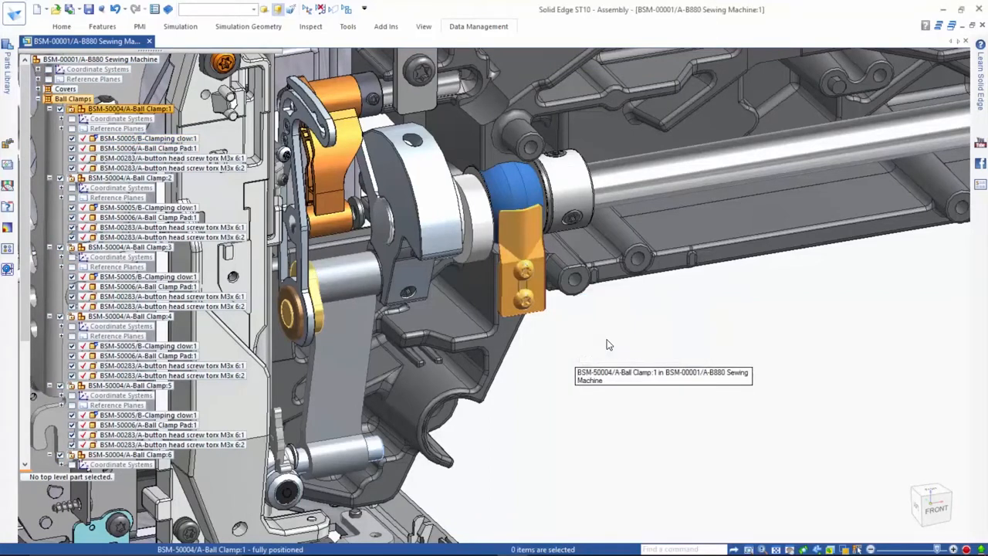
left_click(474, 28)
left_click(184, 58)
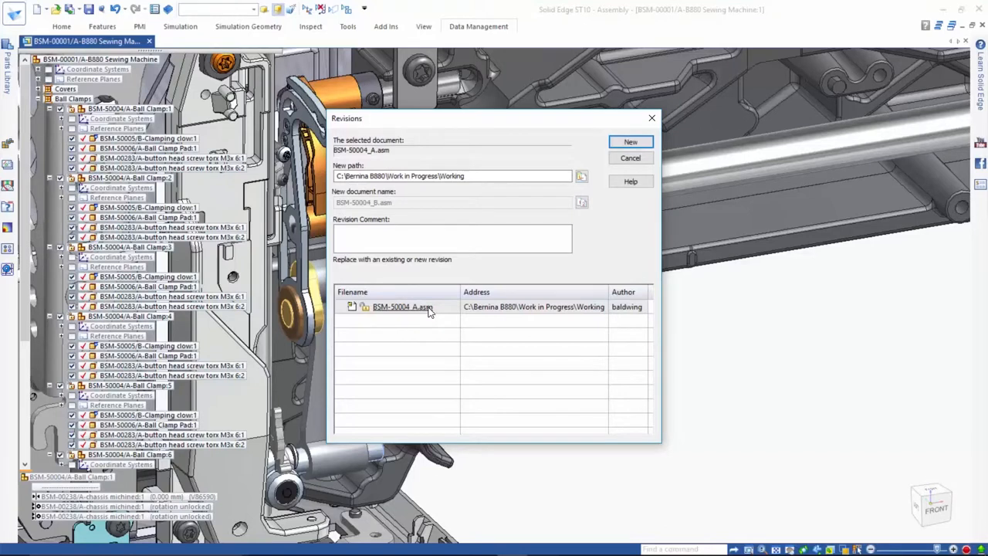
left_click(627, 146)
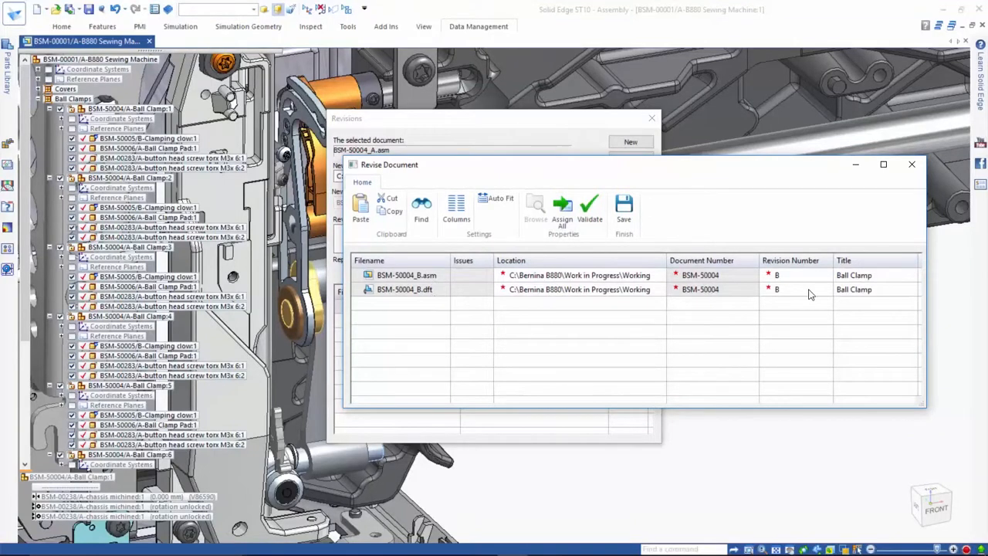
left_click(623, 220)
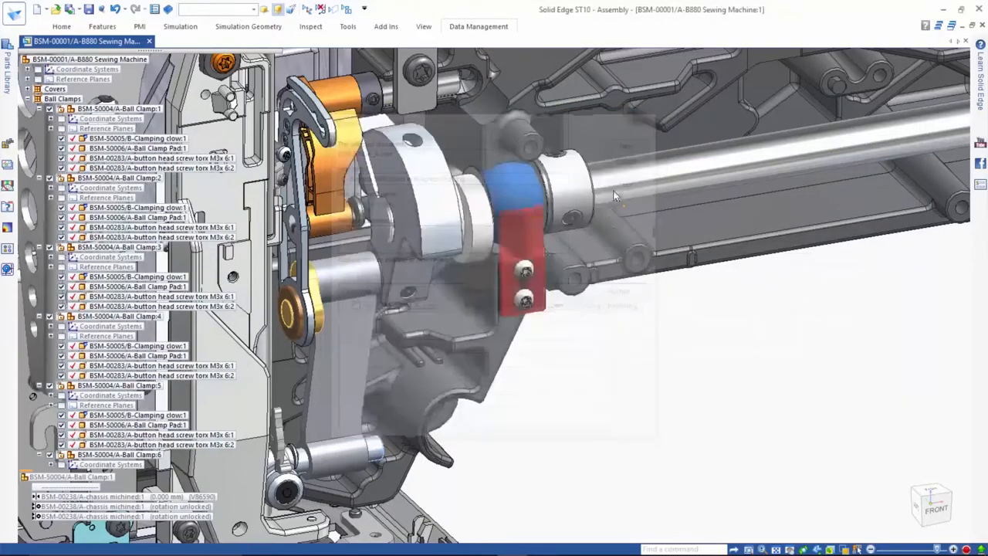
left_click(690, 388)
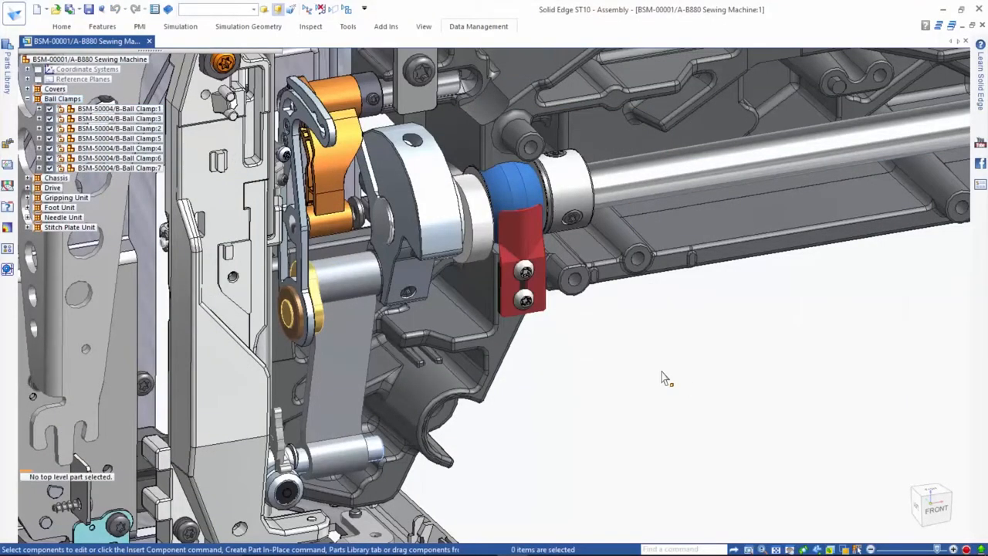
Select the blue BSM-00262 guidance:1 part on top of the chassis and open its list of revisions
key("ctrl+f")
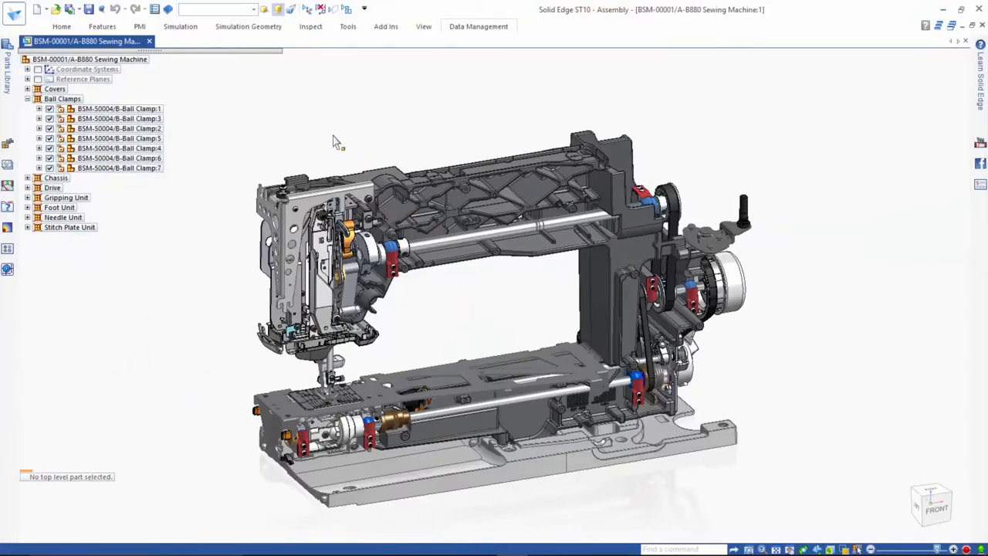
middle_click_drag(338, 141, 375, 198)
scroll(379, 199, "up", 3)
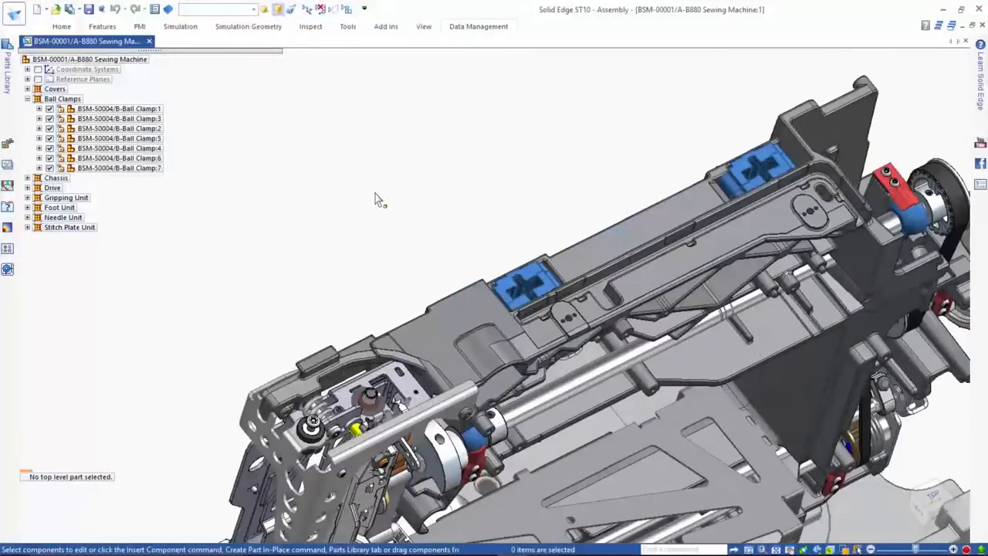
left_click(528, 274)
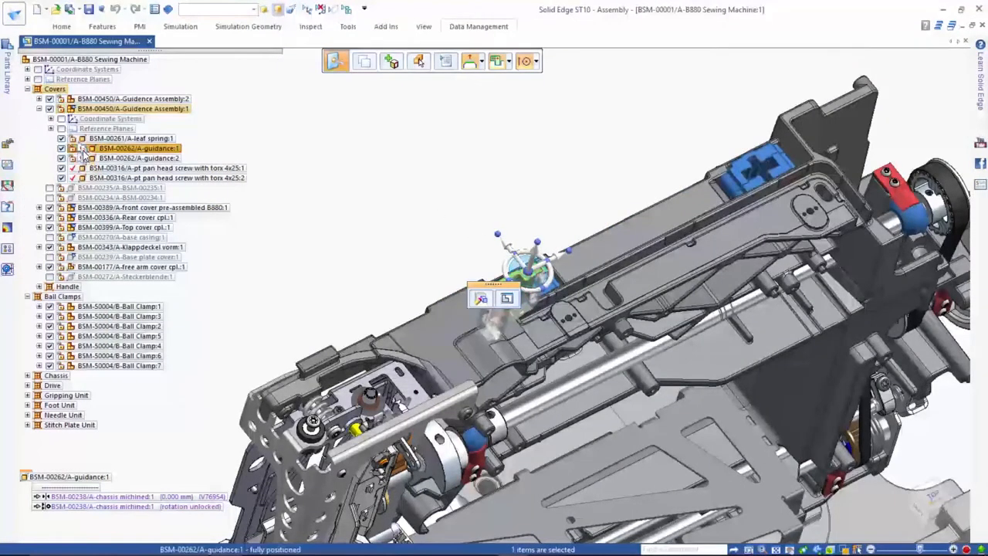
mouse_move(85, 155)
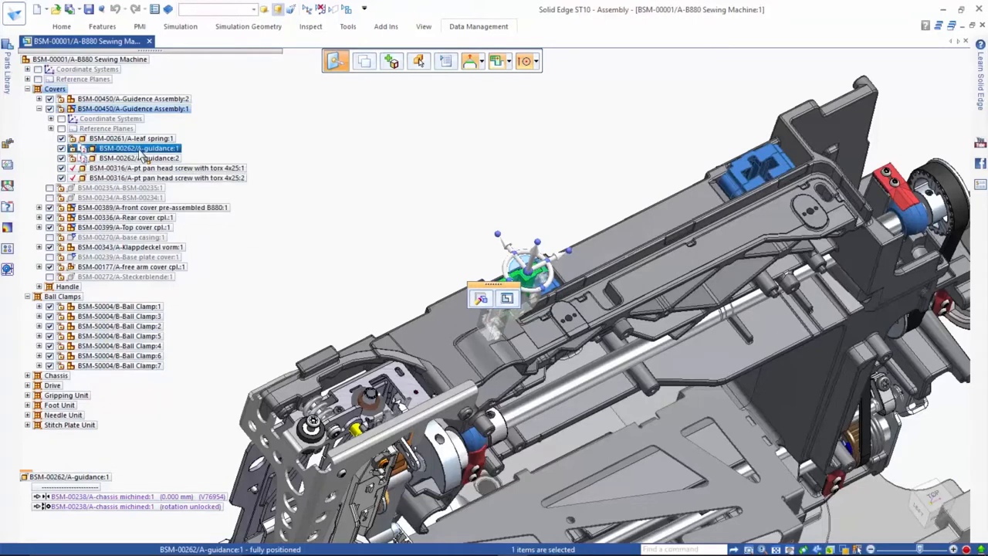
left_click(464, 27)
left_click(192, 54)
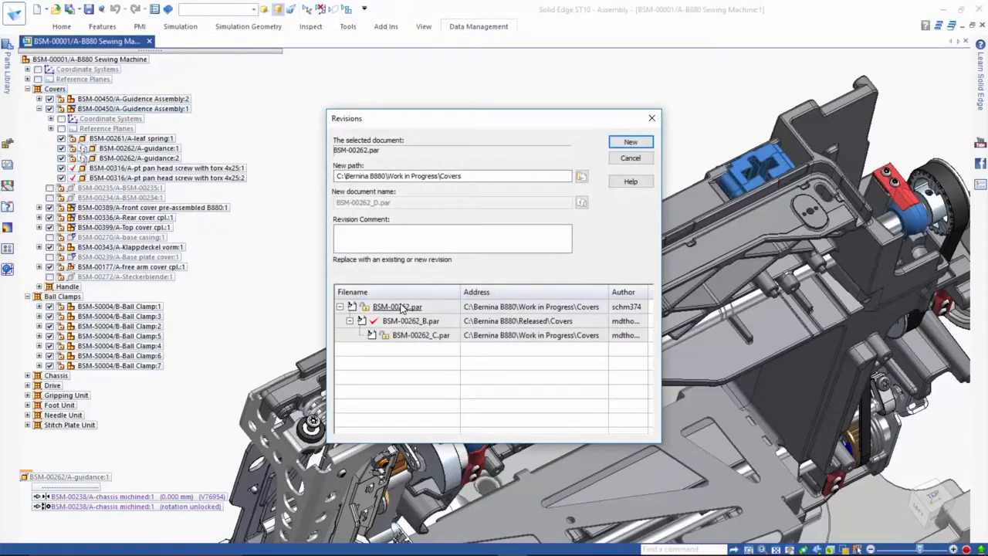
Preview the original, C and B revisions of the BSM-00262 guidance part
right_click(402, 308)
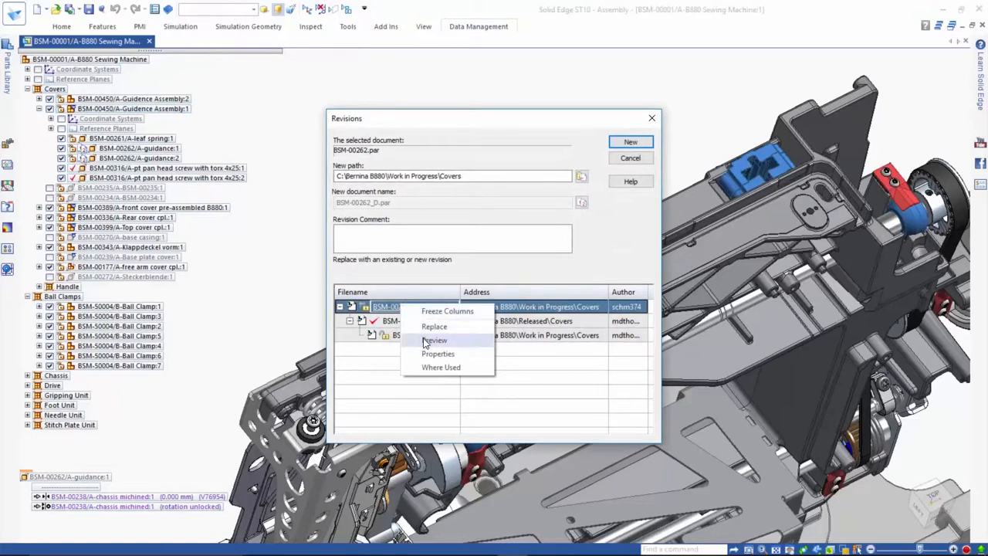
left_click(432, 340)
left_click(421, 328)
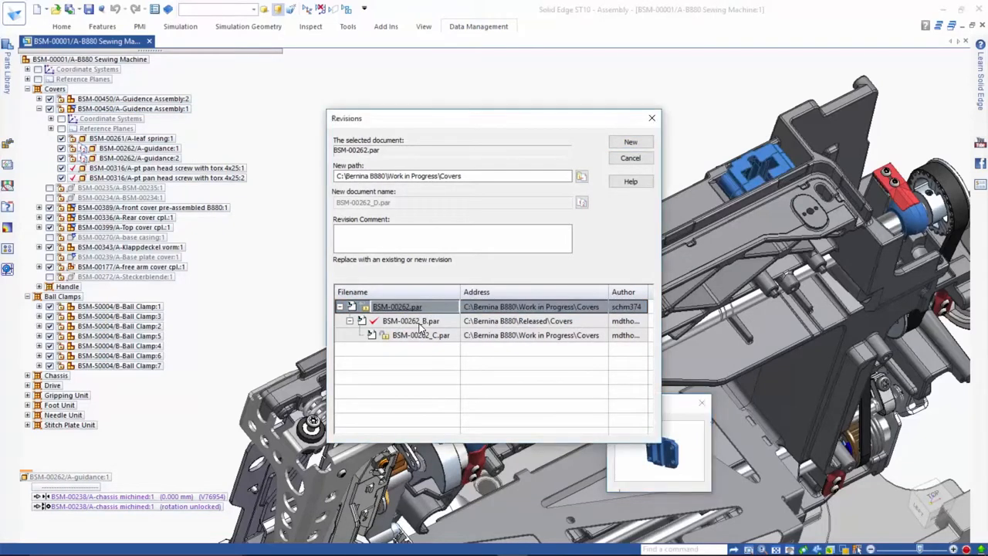
left_click(420, 339)
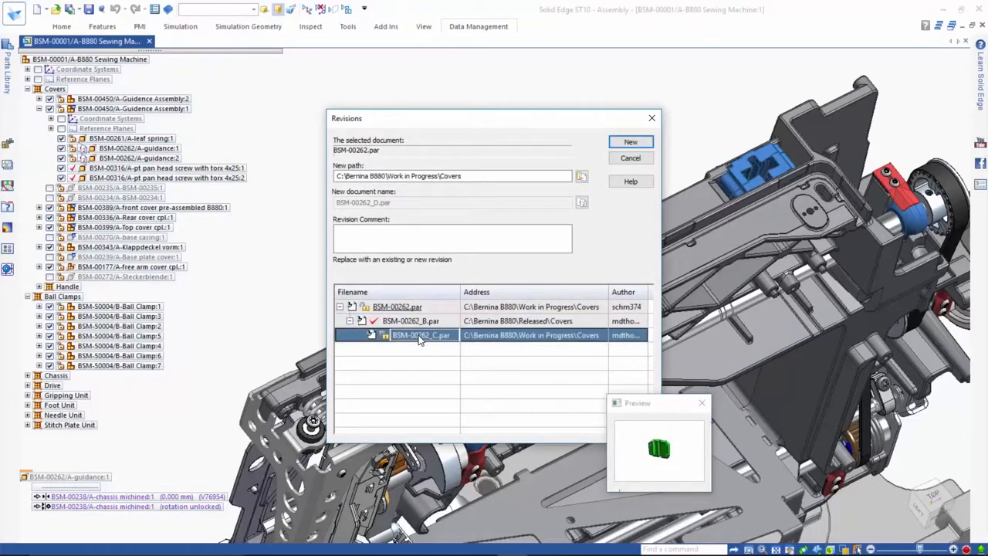
left_click(420, 322)
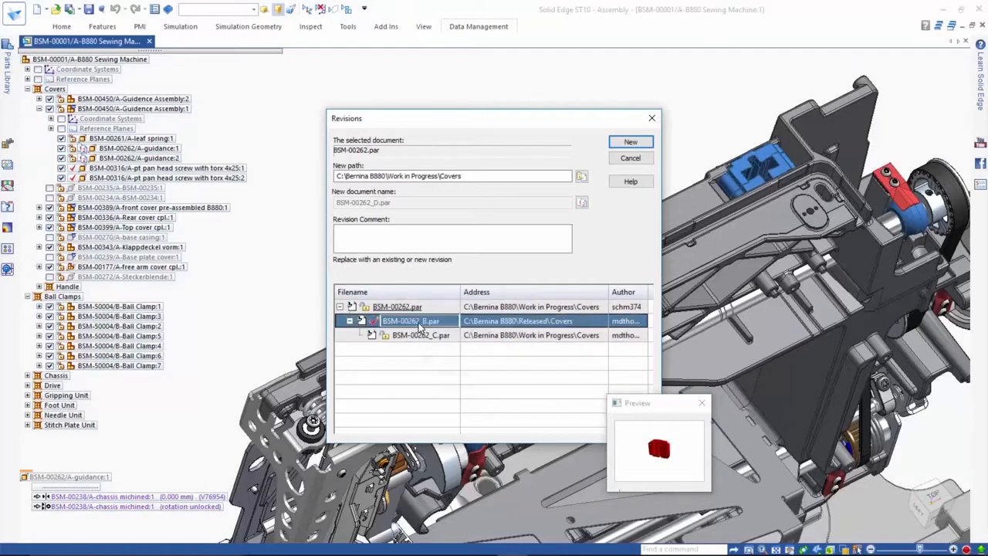
Replace all occurrences of the guidance part in the entire assembly with the released revision BSM-00262_B.par
right_click(421, 327)
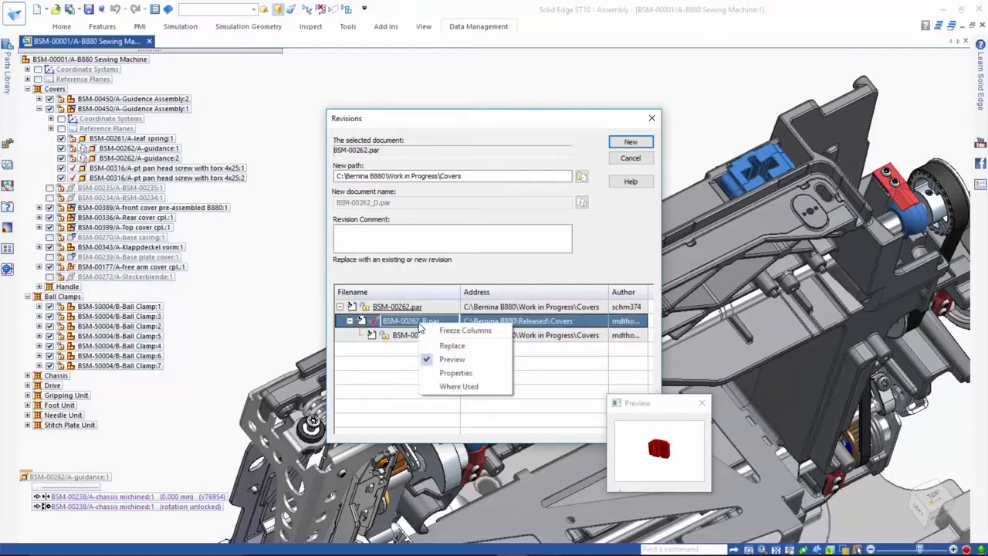
left_click(452, 346)
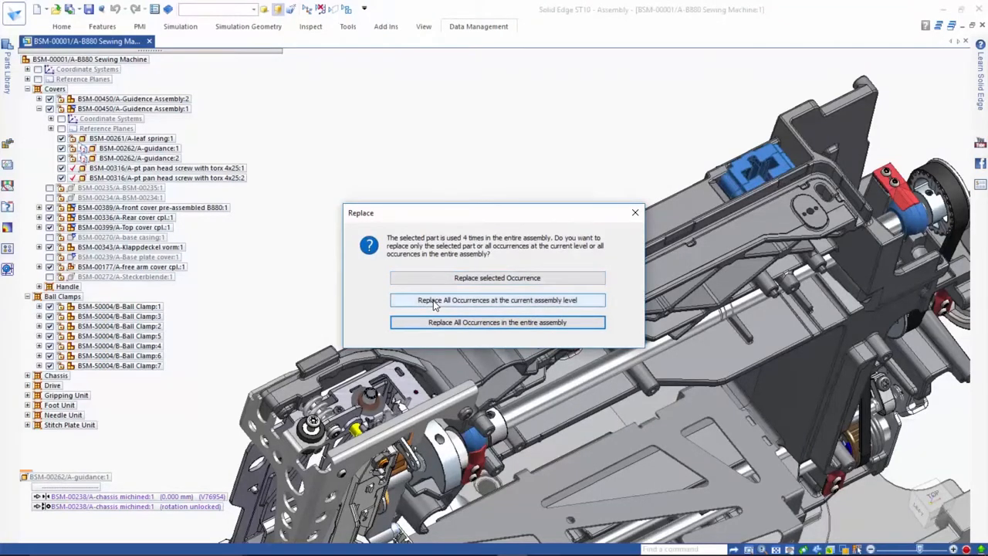
left_click(427, 325)
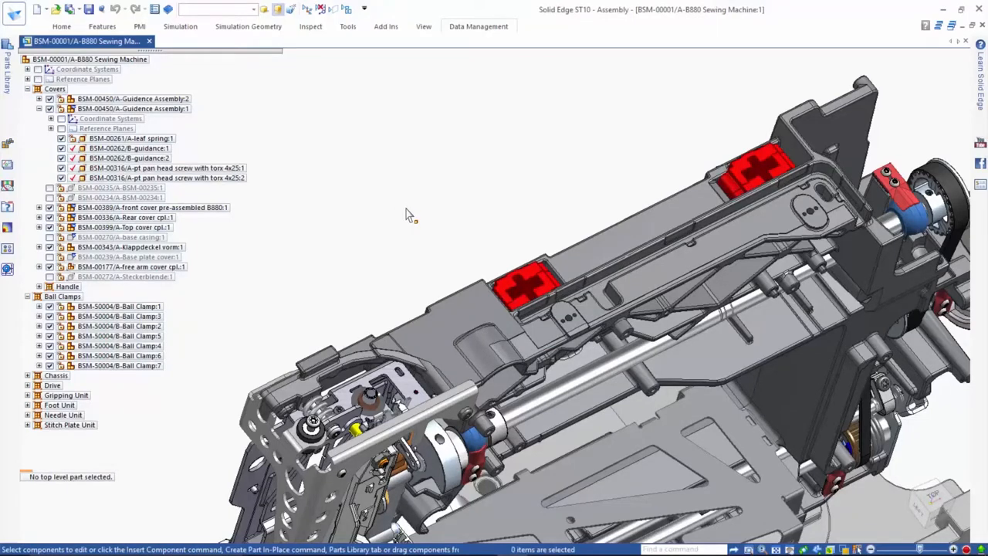
Replace the BSM-50010 head-frame part with a copy, assigning new document numbers to the copied part and drawing and saving both
middle_click(406, 209)
middle_click(406, 210)
middle_click_drag(388, 223, 375, 155)
scroll(295, 255, "up", 4)
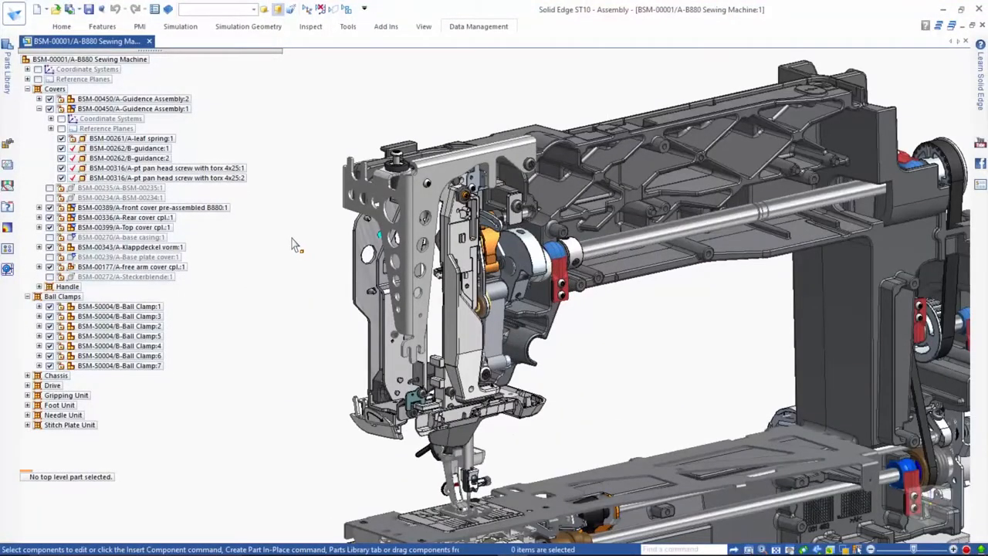
left_click(349, 211)
right_click(348, 211)
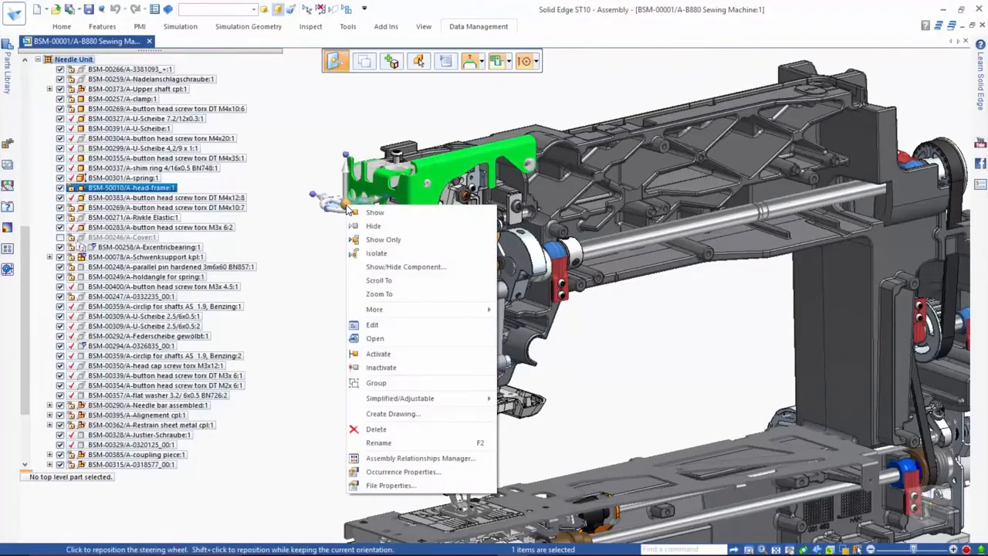
mouse_move(396, 312)
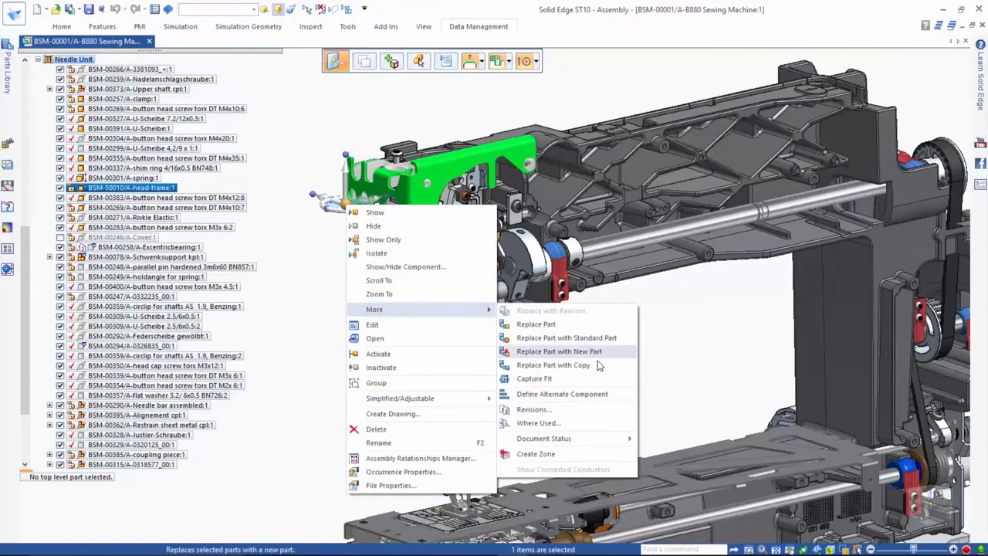
left_click(553, 364)
right_click(601, 368)
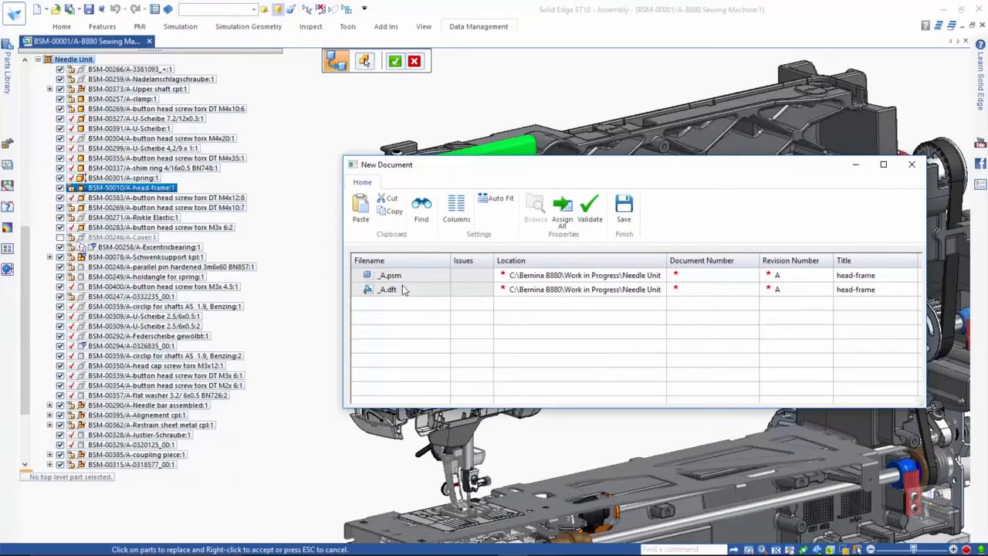
left_click(565, 220)
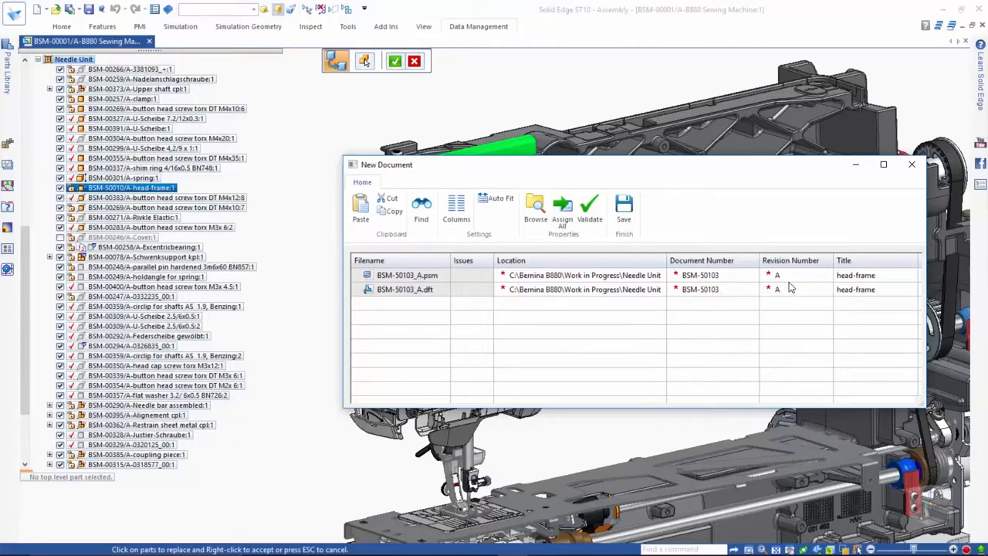
left_click(626, 220)
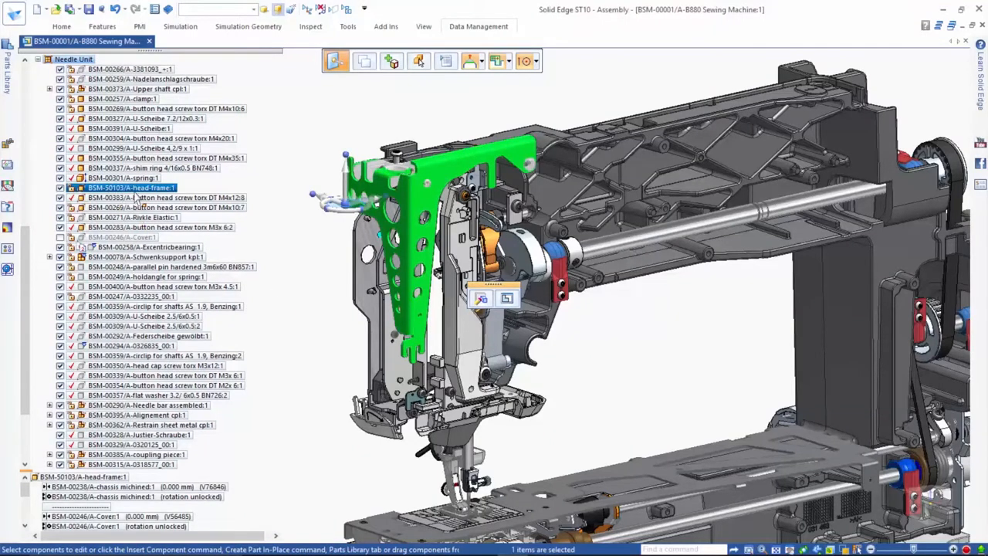
Open the copied head-frame part and delete the four large holes in its tapered leg
right_click(303, 245)
left_click(330, 377)
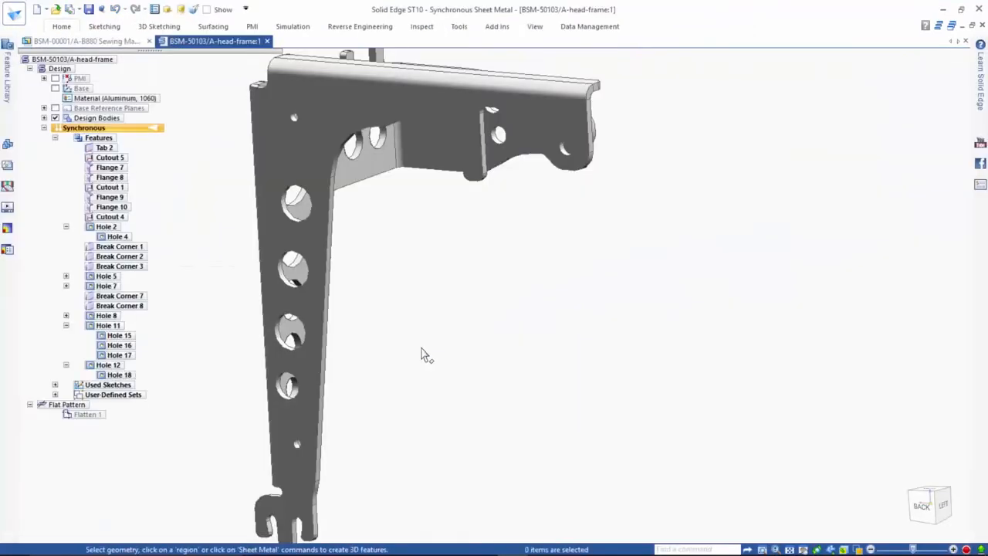
key("ctrl+shift+f")
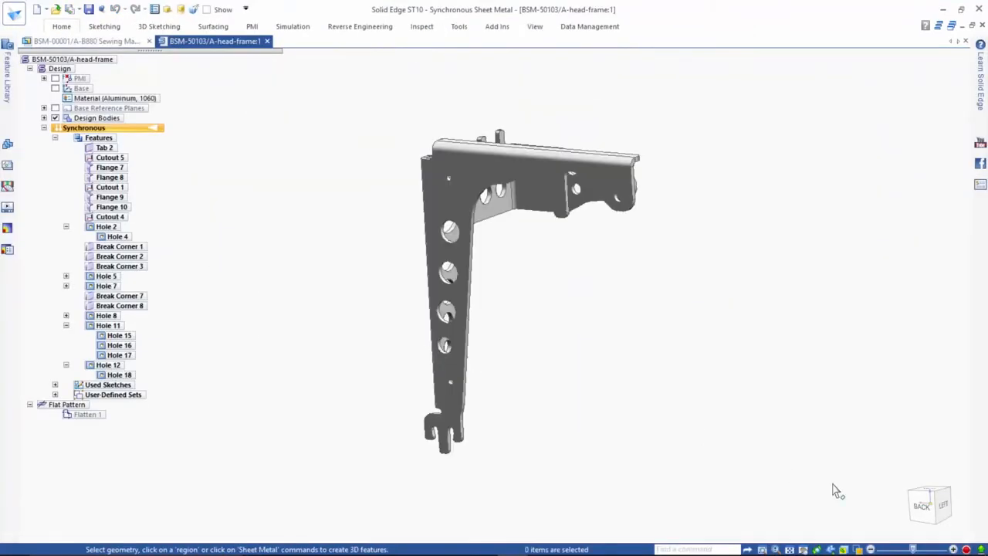
left_click(922, 506)
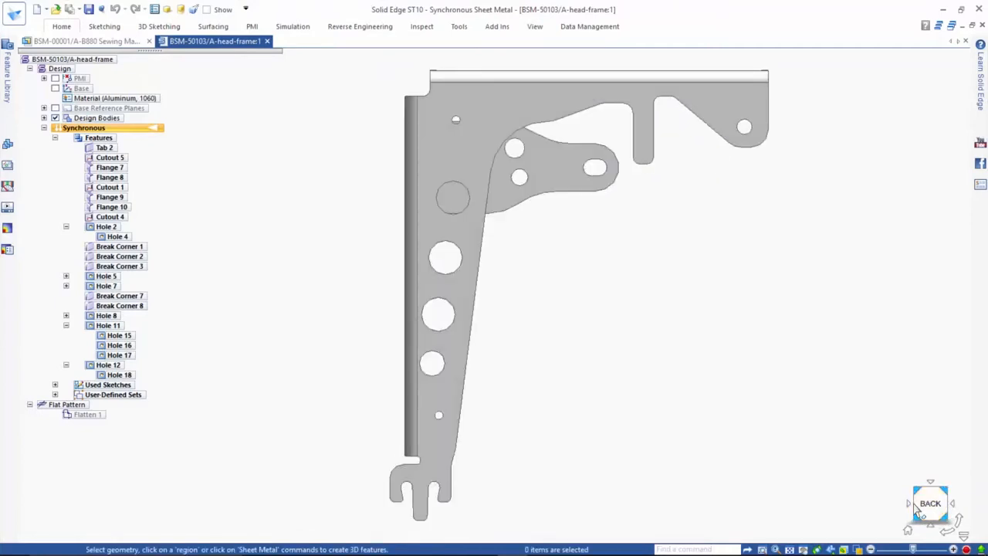
left_click_drag(524, 393, 413, 164)
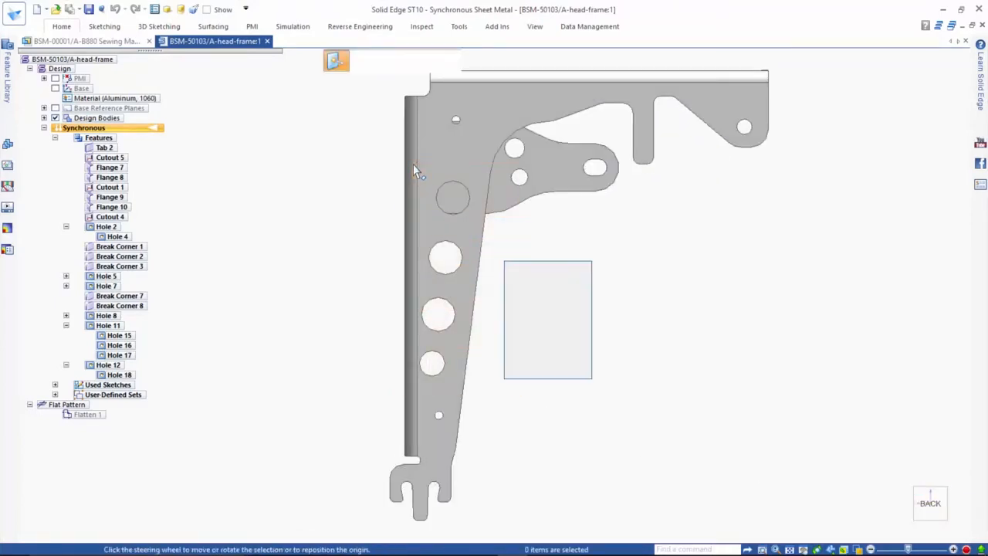
left_click(819, 411)
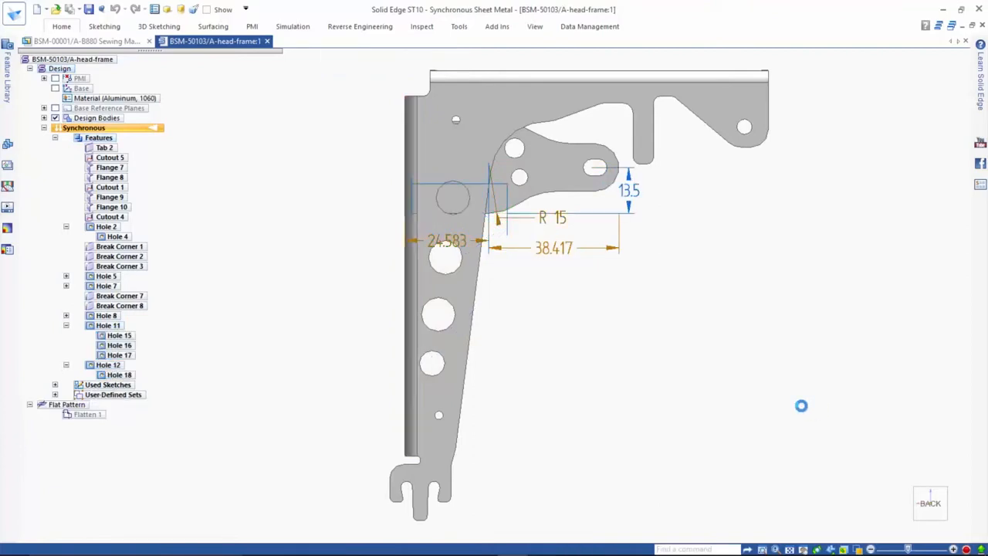
Apply a parallel face relationship to make the leg's slanted inner edge face parallel to its bent outer side
middle_click_drag(647, 347, 578, 387)
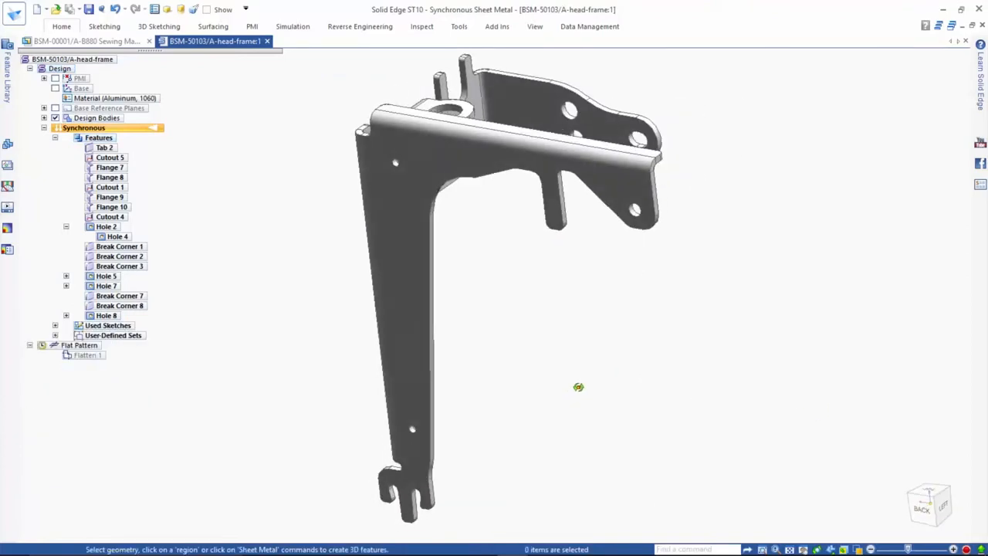
left_click(422, 353)
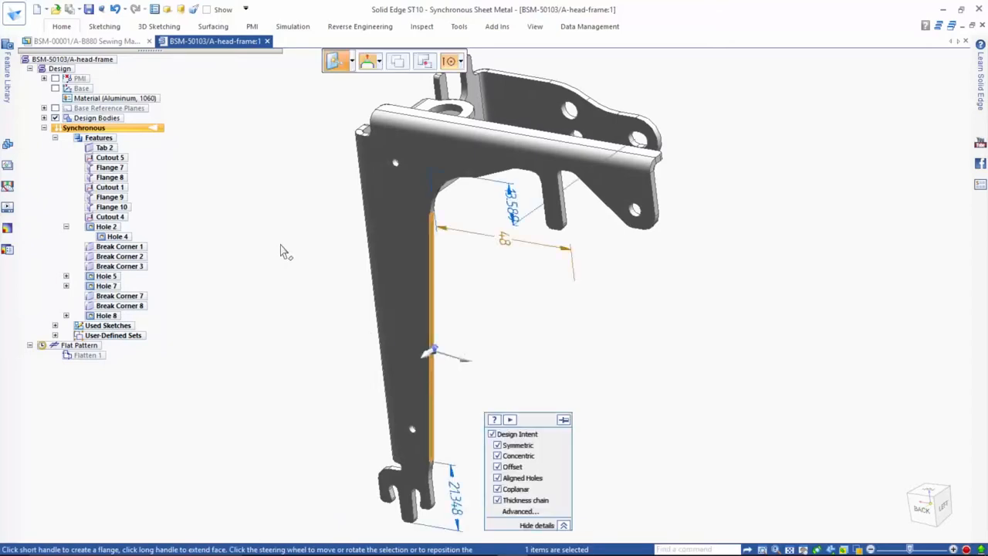
left_click(63, 26)
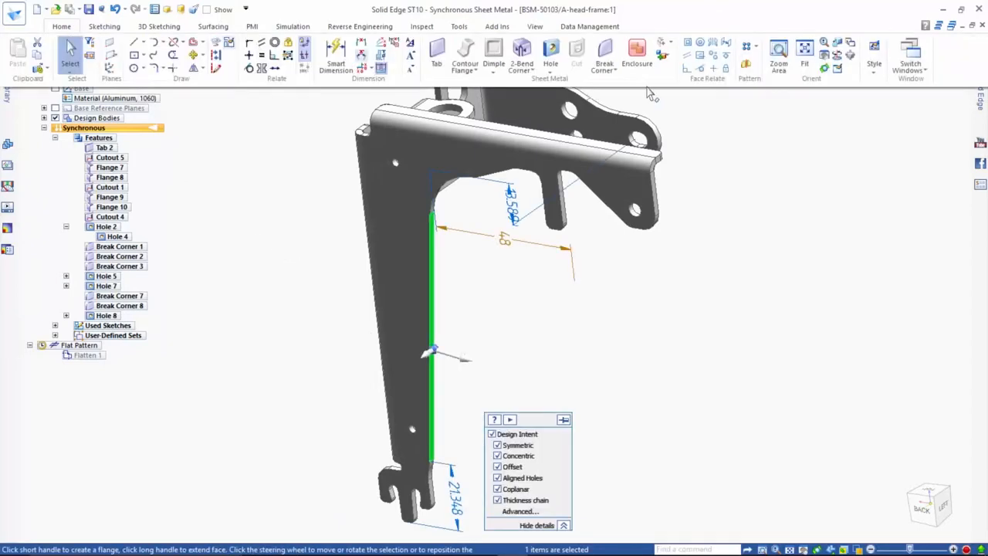
left_click(688, 58)
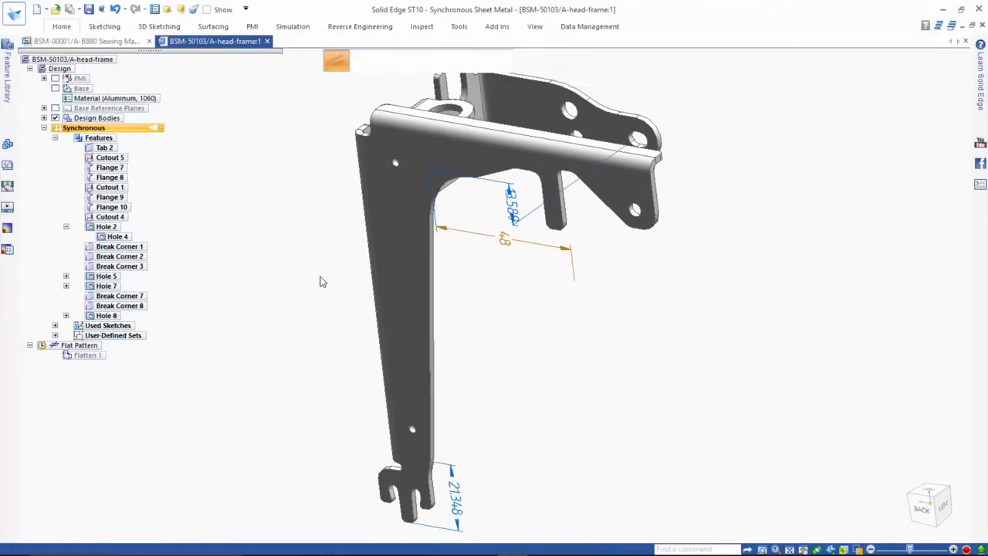
middle_click_drag(320, 280, 430, 278)
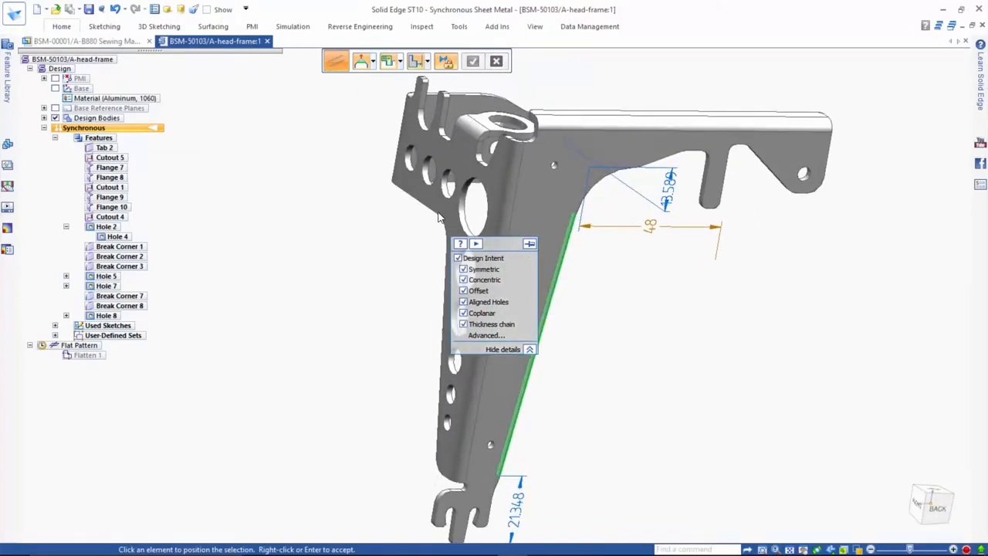
right_click(614, 379)
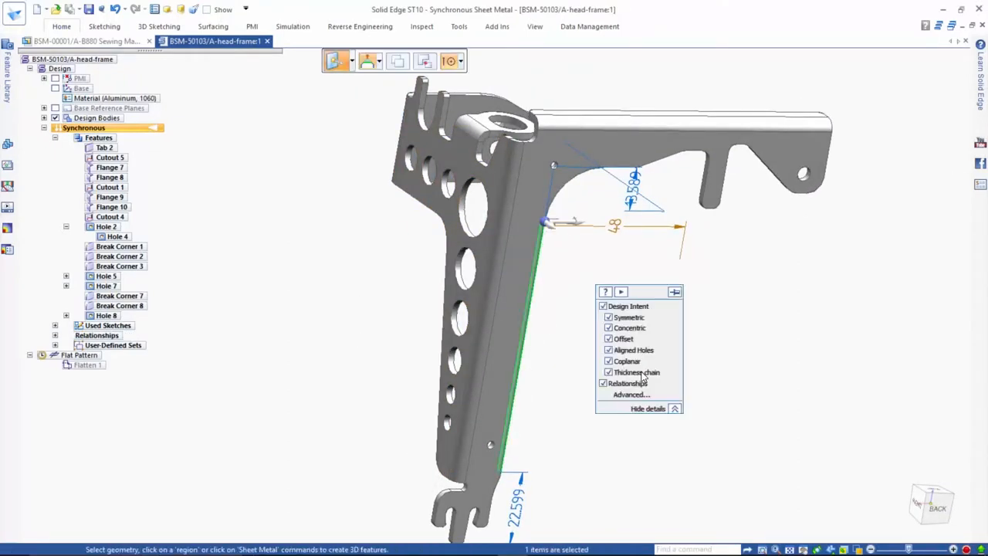
left_click(590, 365)
middle_click_drag(631, 369, 585, 388)
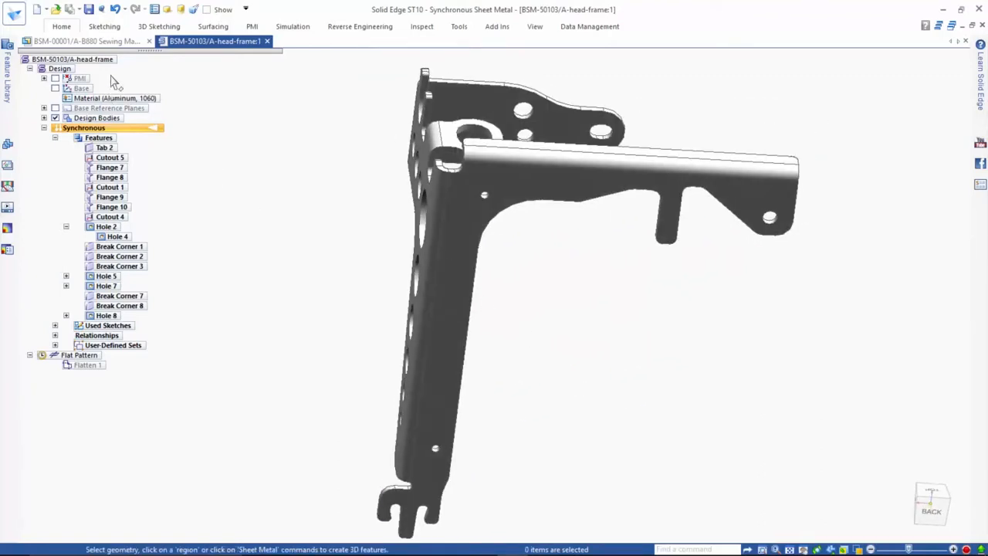
Return to the B880 Sewing Machine assembly and open the drawing of the copied head-frame part
left_click(132, 43)
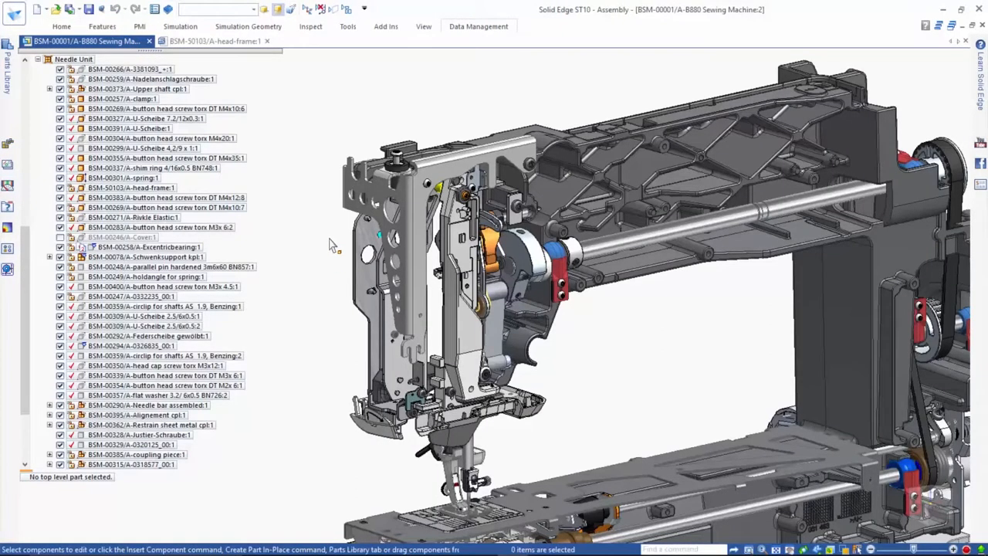
left_click(340, 212)
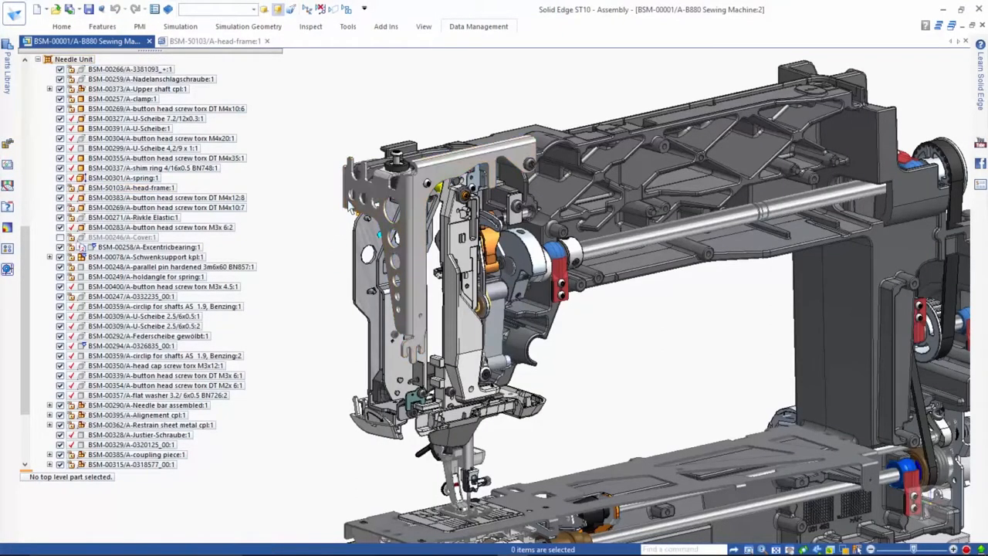
left_click(478, 26)
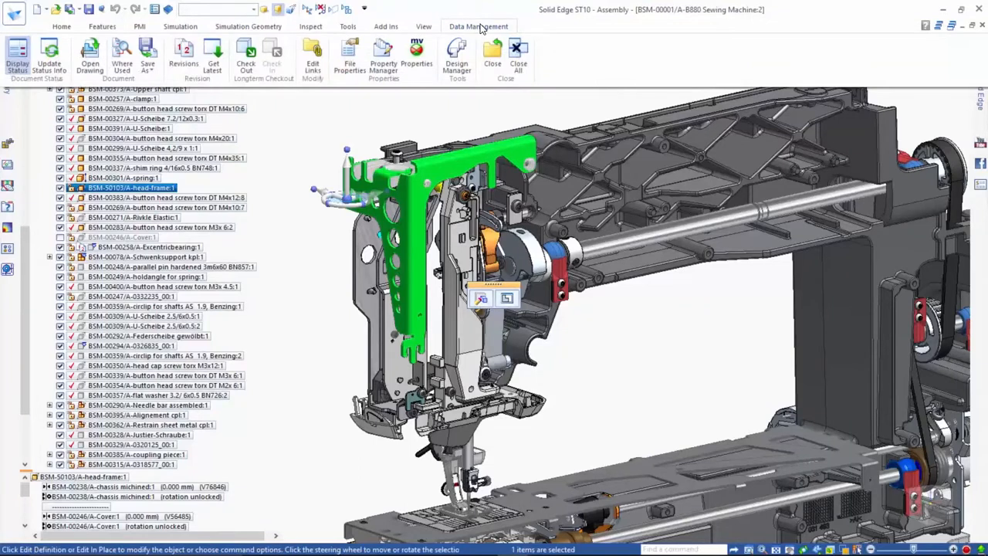
left_click(86, 62)
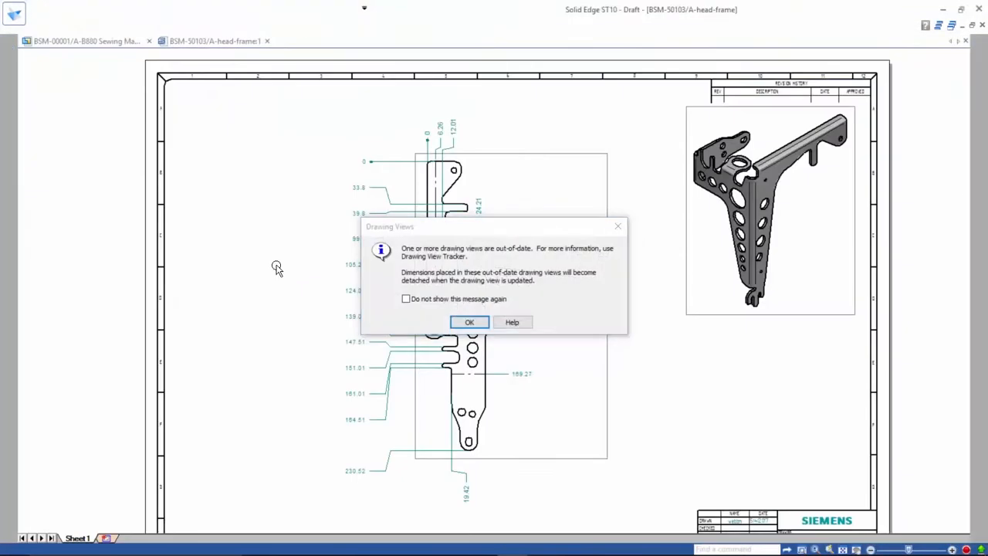
left_click(467, 325)
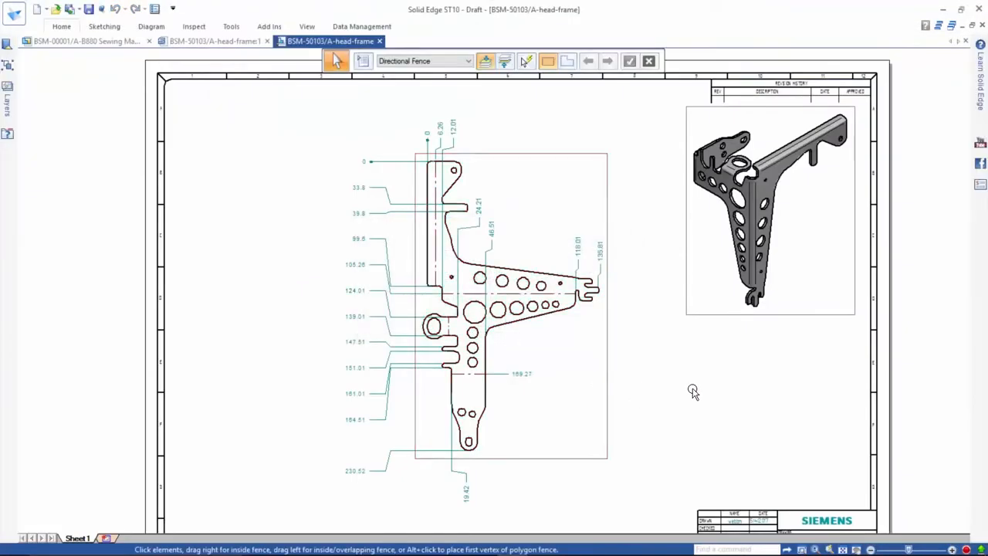
Update the head-frame's out-of-date drawing views and inspect the drawing's title block
right_click(691, 386)
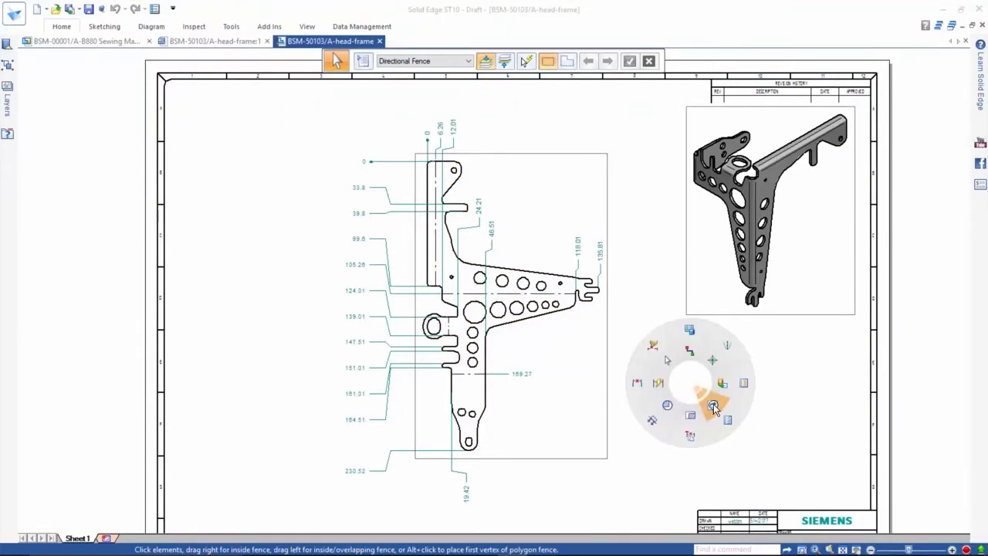
left_click(706, 400)
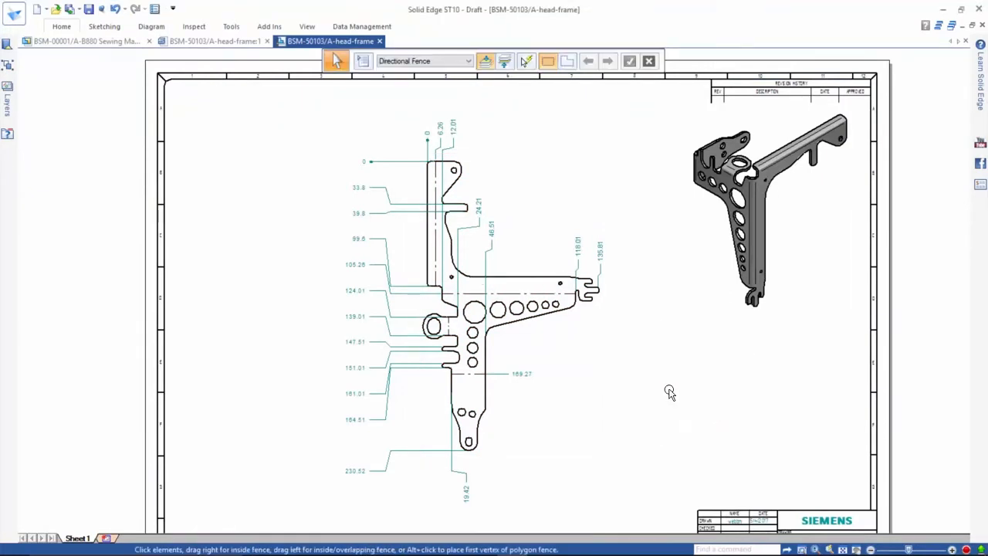
middle_click_drag(797, 487, 706, 353)
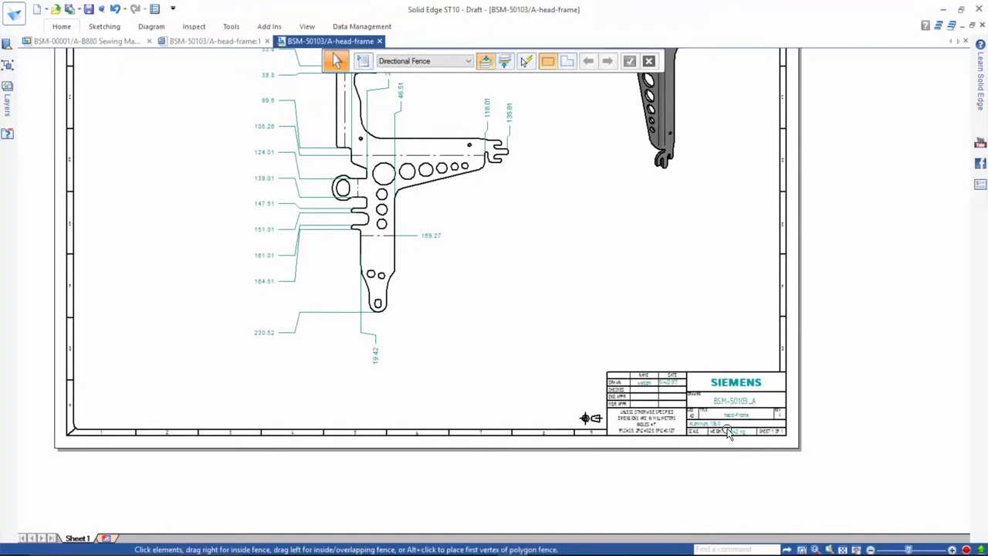
scroll(728, 430, "up", 3)
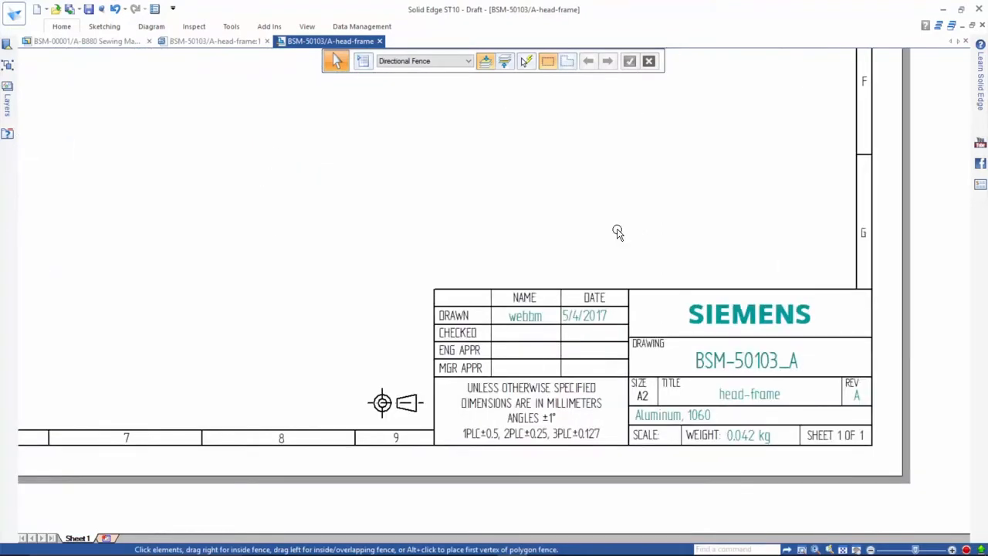
middle_click(607, 194)
middle_click(607, 193)
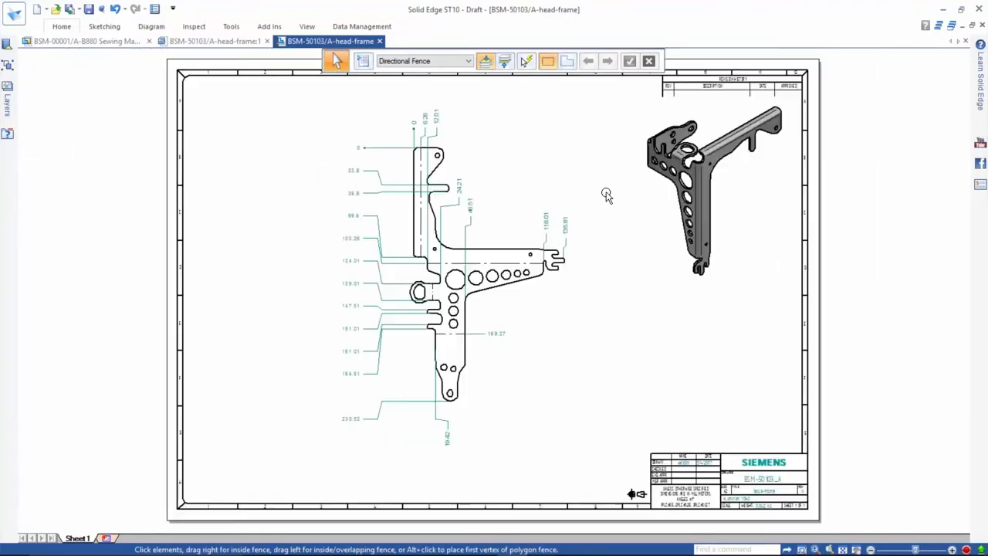
Return to the sewing machine assembly and open the BSM-00402 Schubgabel vorm. subassembly from the Stitch Plate Unit
left_click(85, 41)
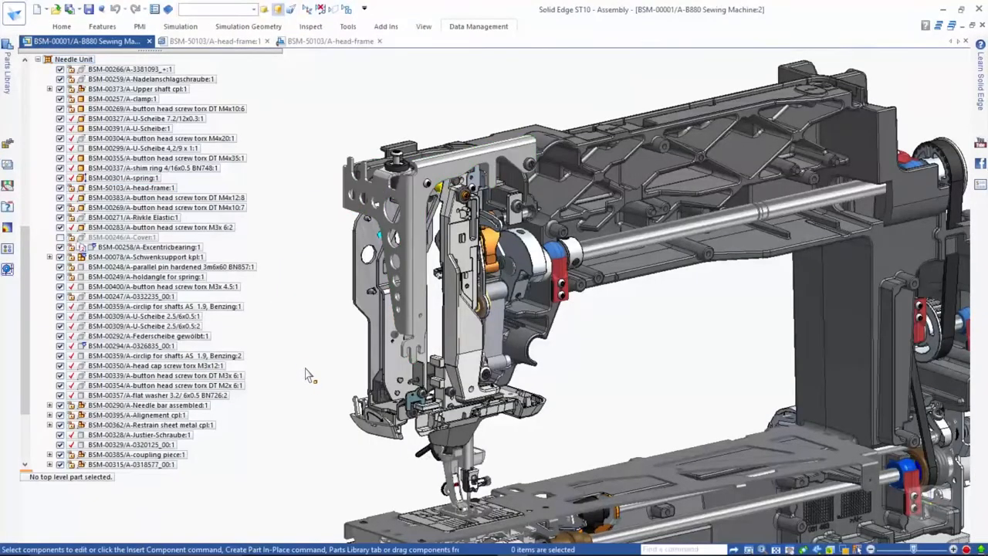
middle_click(314, 359)
middle_click(314, 359)
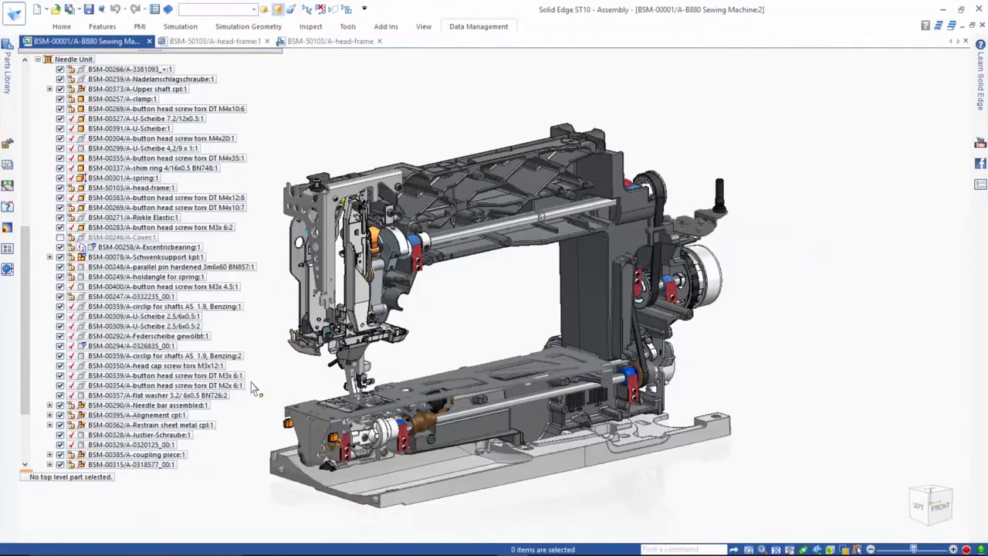
scroll(32, 305, "down", 3)
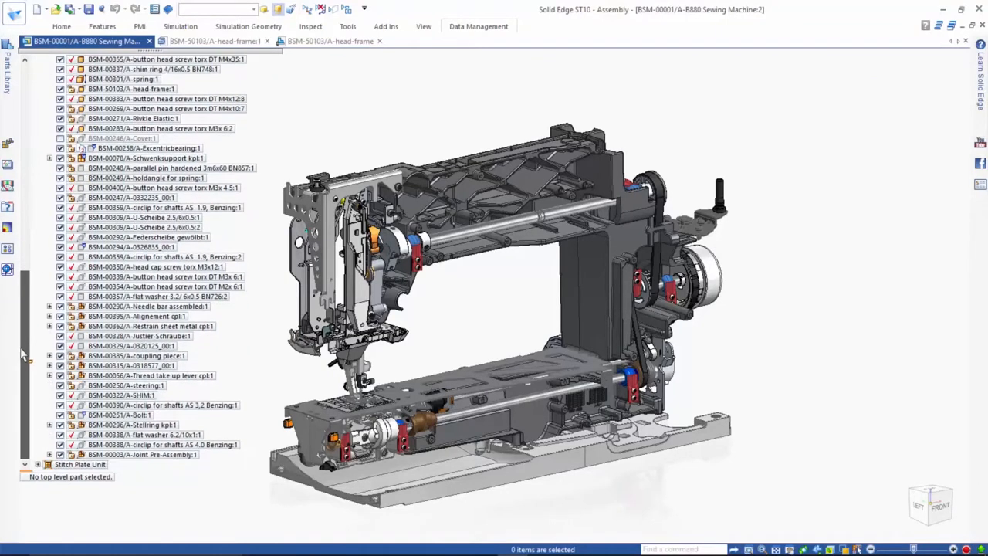
left_click(39, 464)
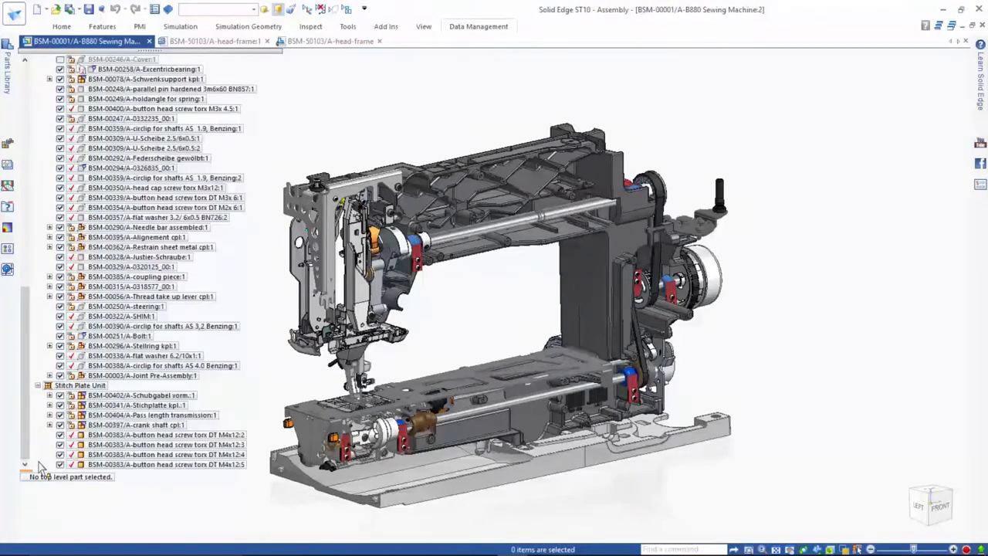
left_click(143, 395)
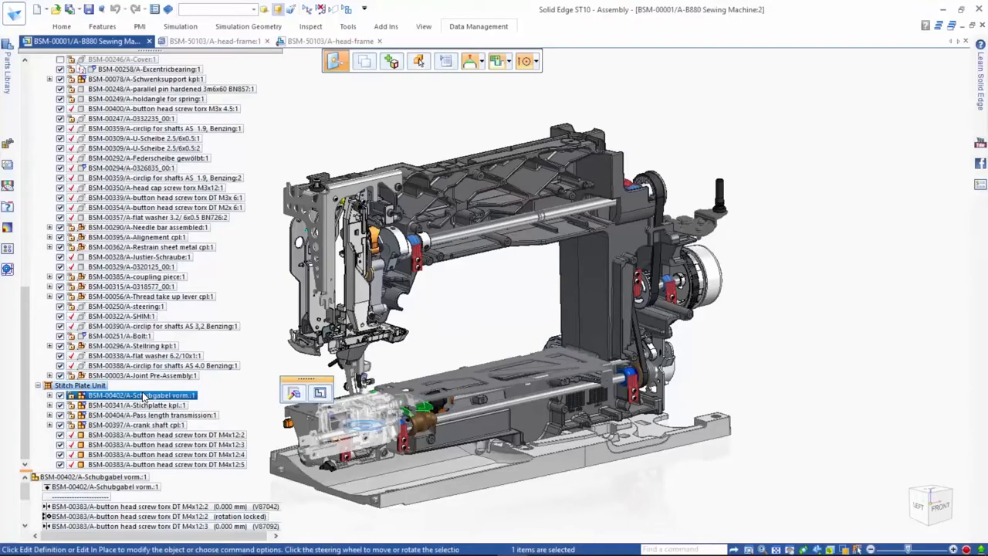
right_click(145, 397)
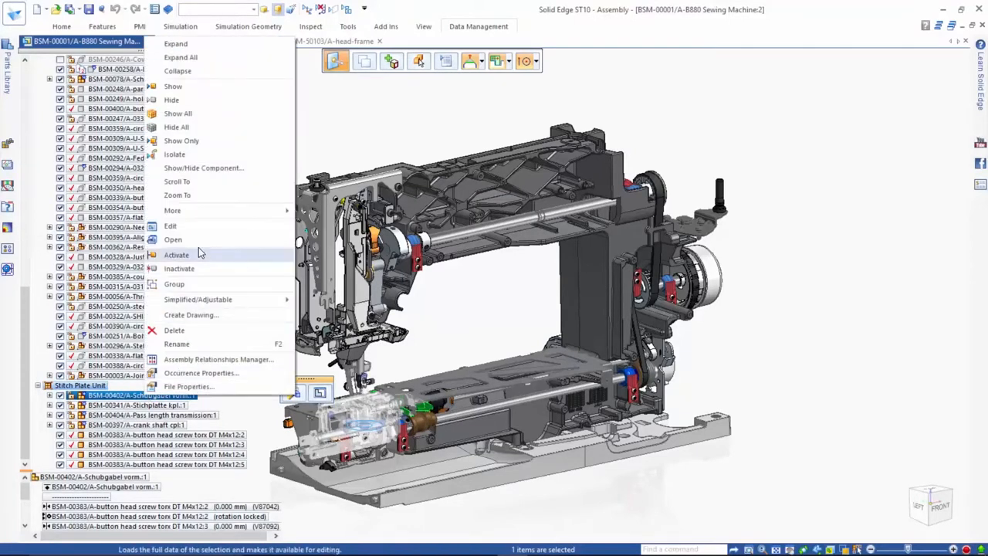
left_click(199, 245)
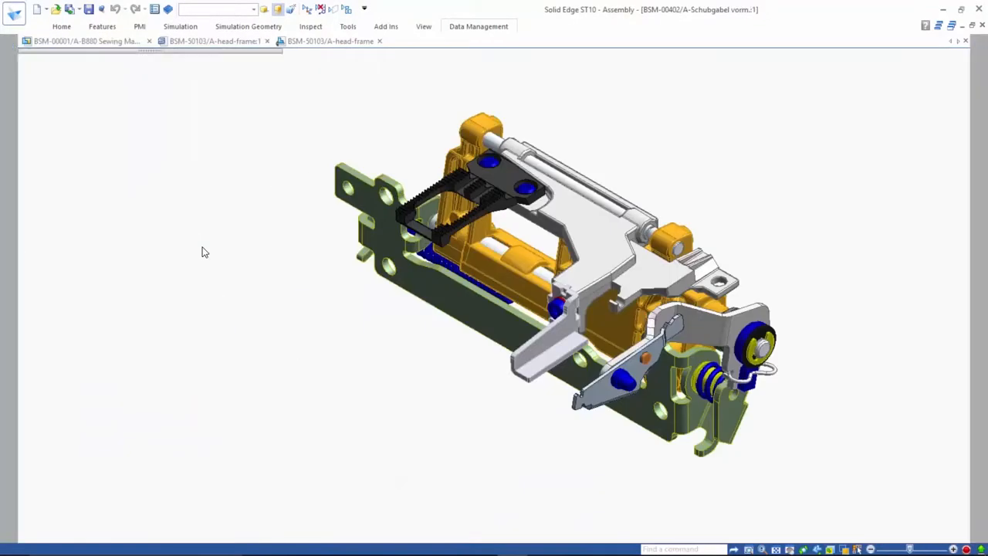
Open the BSM-00402 subassembly in Design Manager and run Find Duplicates on all of its listed files
left_click(463, 27)
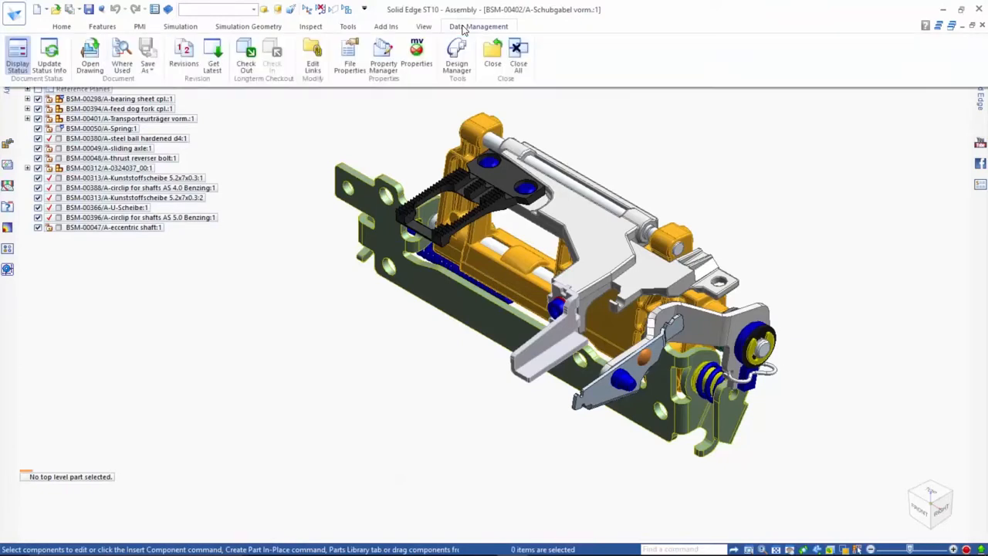
left_click(457, 56)
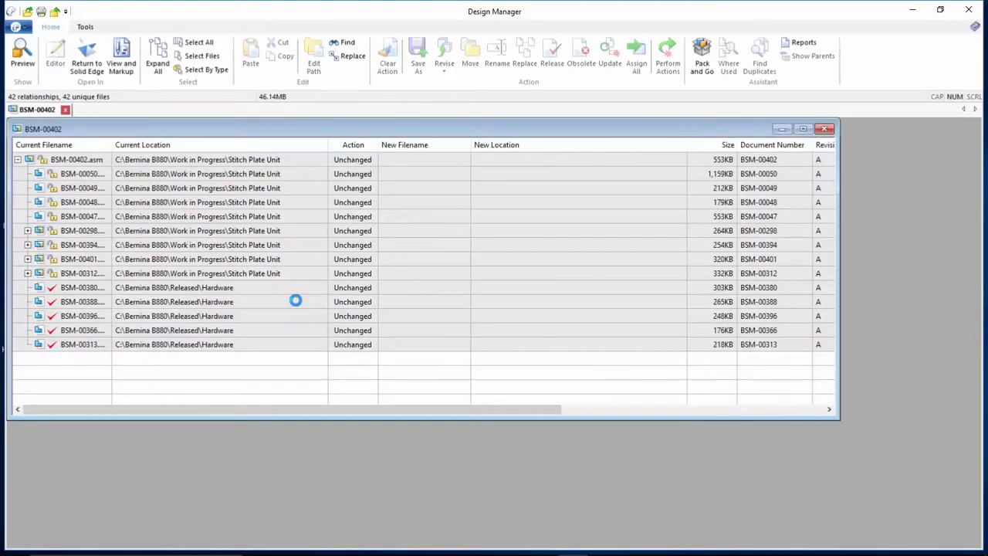
left_click(201, 44)
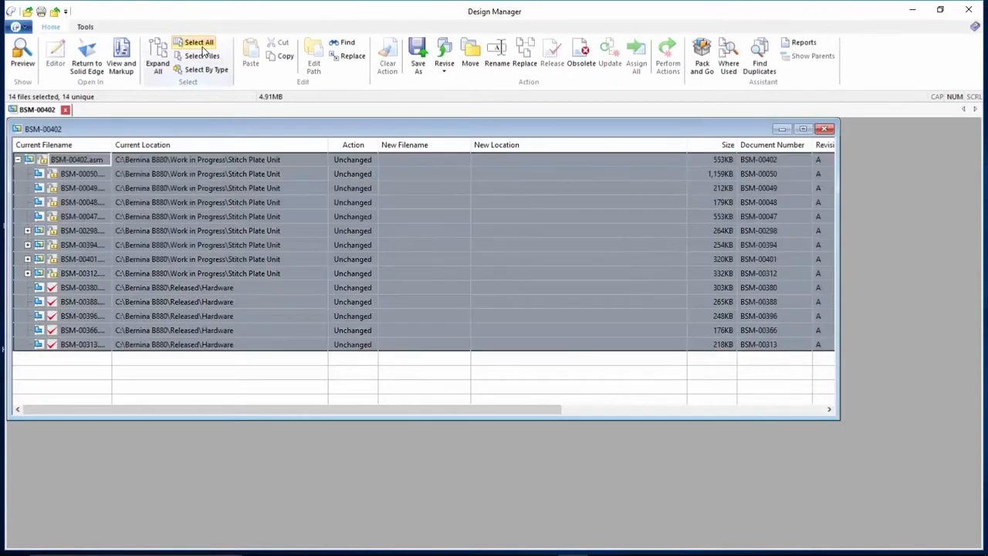
left_click(753, 69)
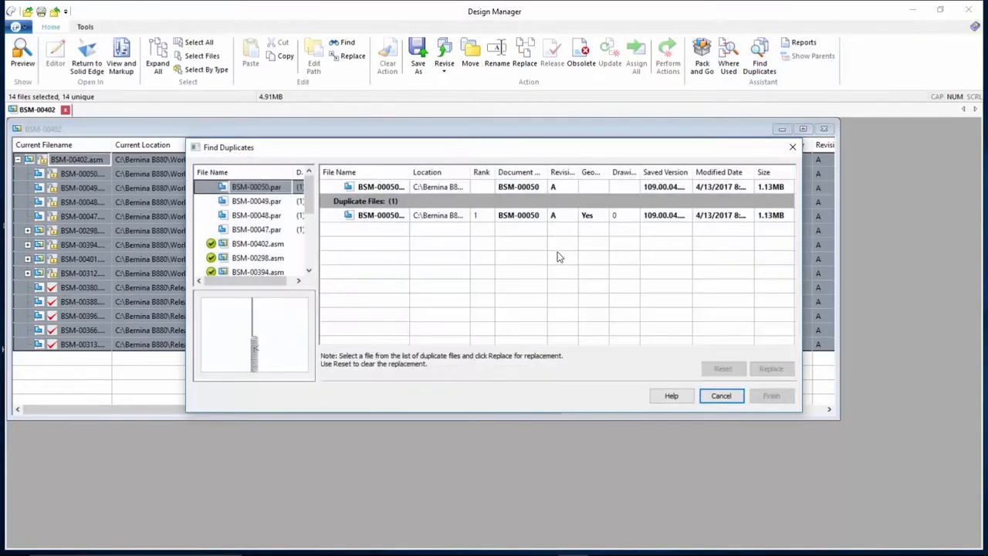
Check the duplicate results for BSM-00402.asm and compare the candidates for BSM-00050.par, BSM-00049.par, BSM-00048.par and BSM-00047.par
left_click(279, 246)
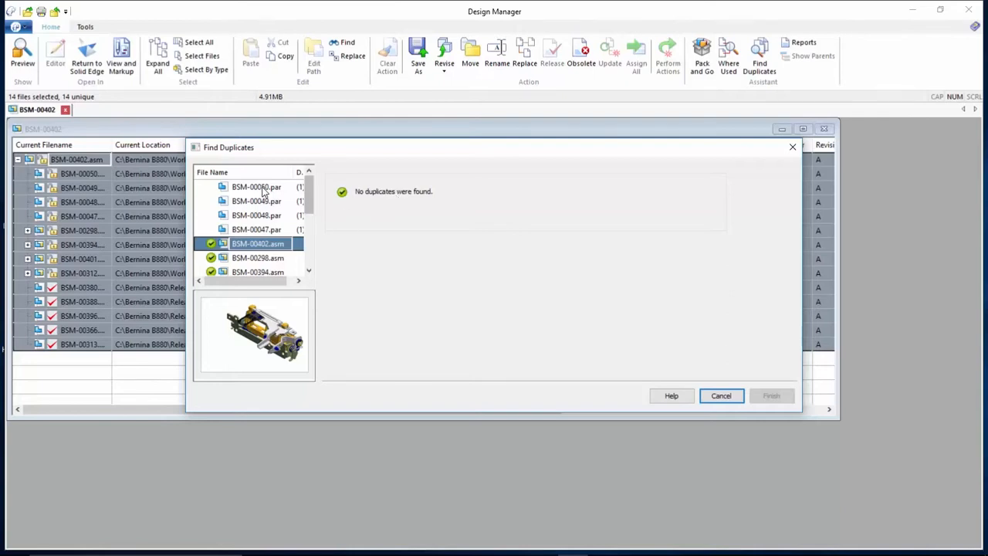
left_click(262, 189)
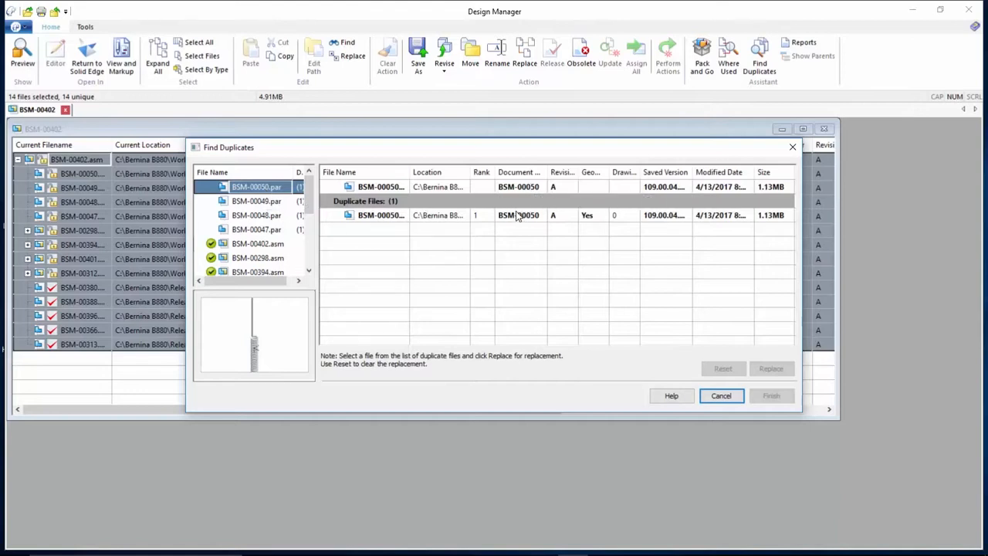
left_click(280, 203)
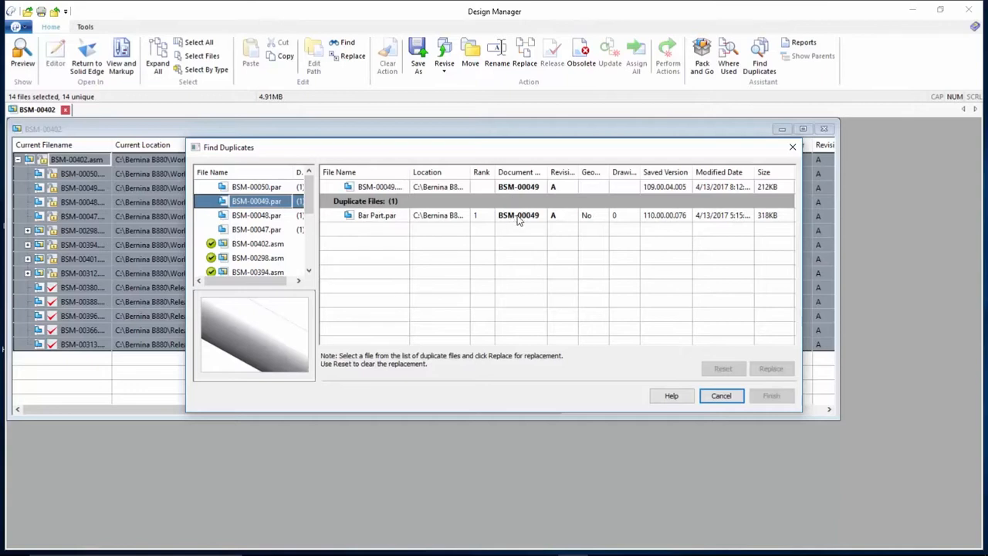
left_click(265, 219)
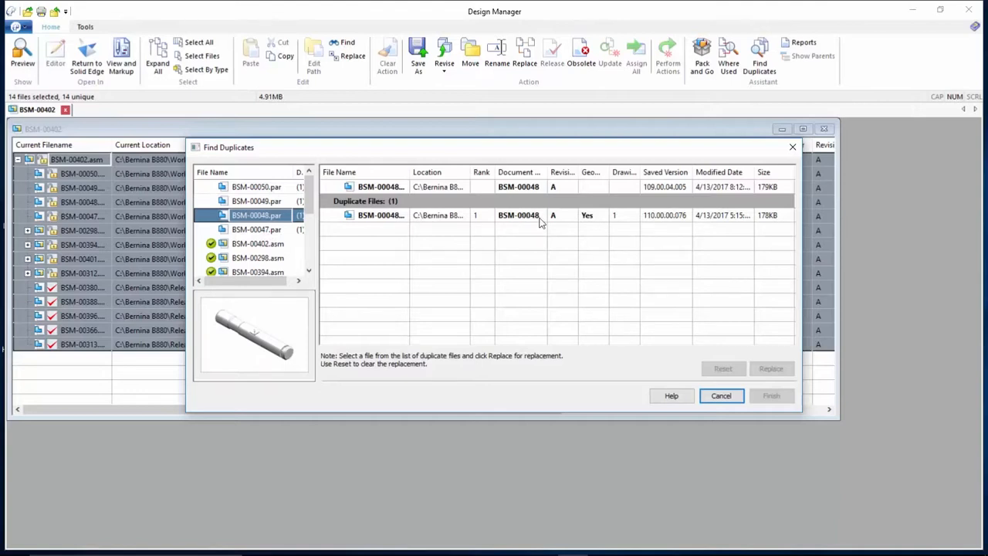
left_click(278, 232)
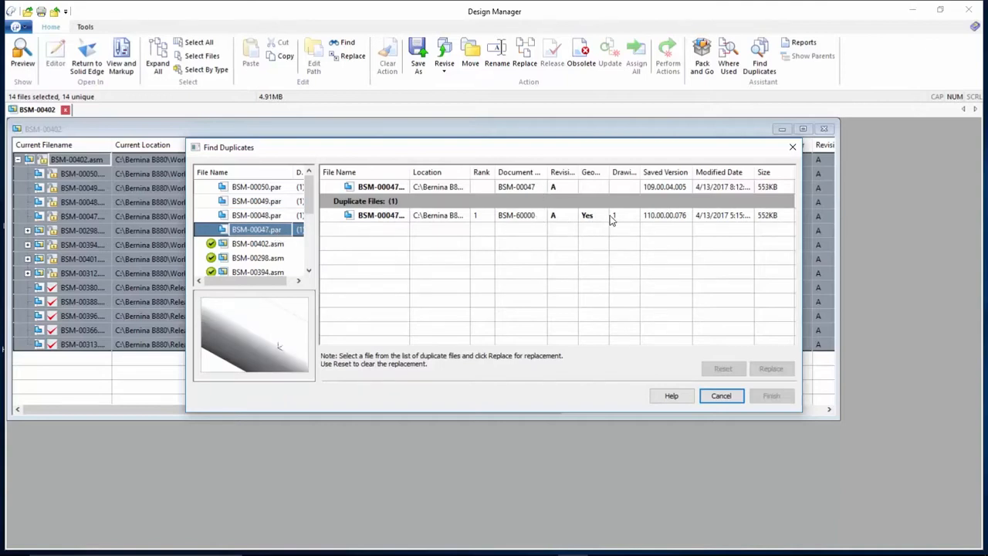
Preview the duplicate candidate for BSM-00047.par, leave Find Duplicates without replacing anything and close Design Manager
left_click(394, 222)
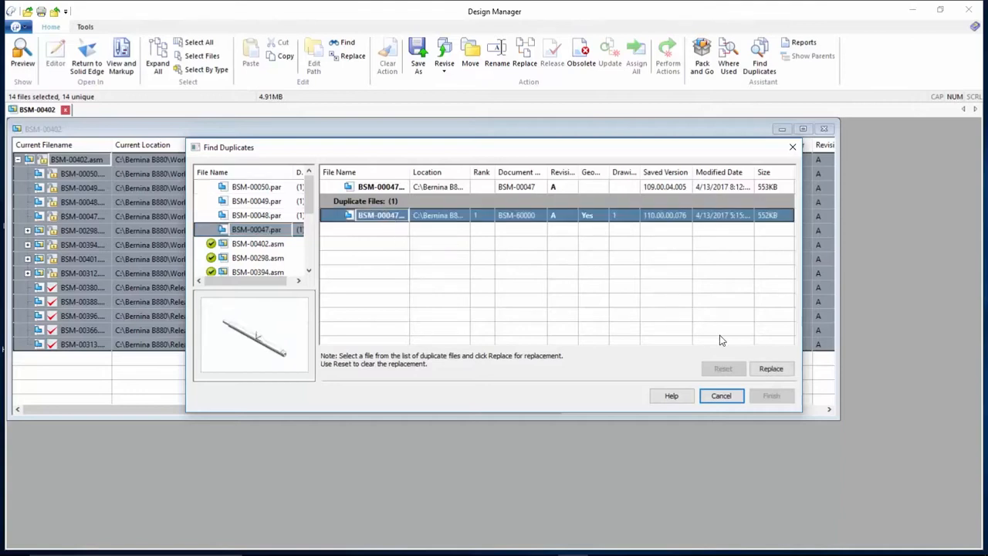
left_click(721, 396)
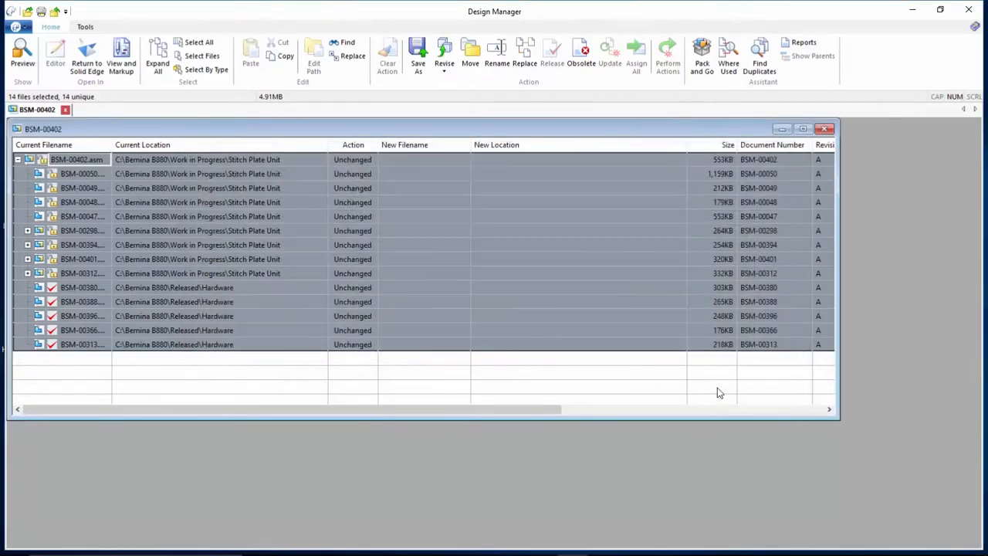
left_click(969, 9)
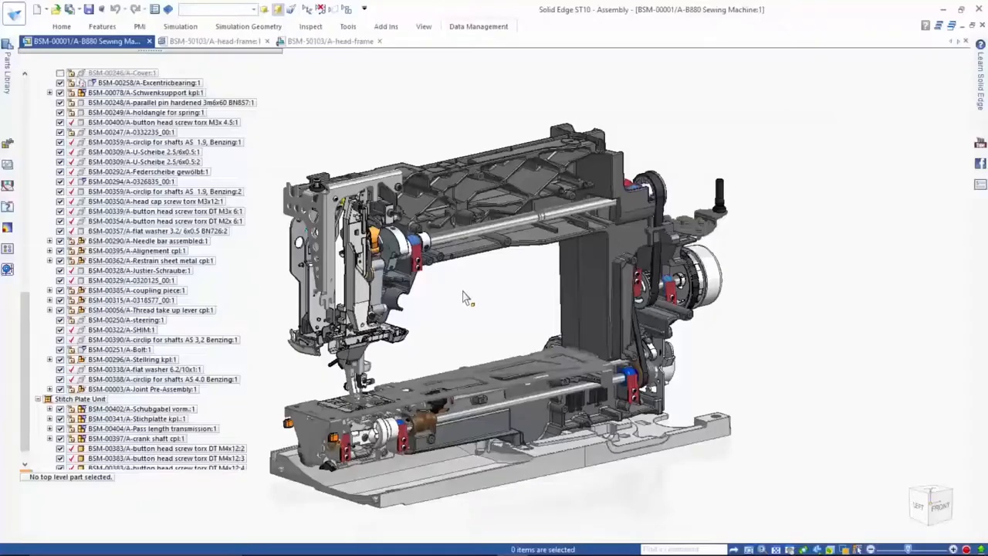